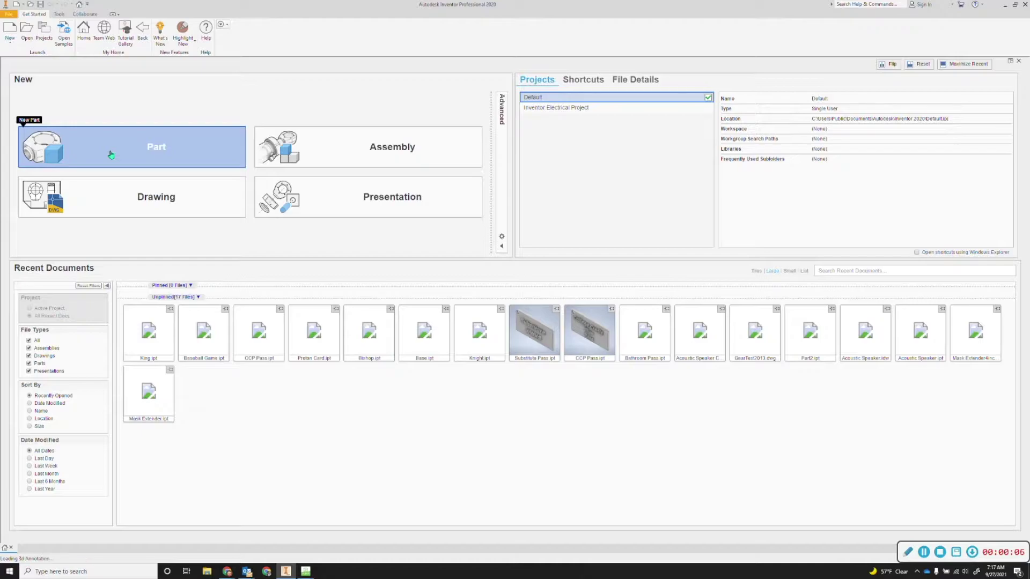
Step: Create a new part and start a 2D sketch on the XY plane
click(110, 155)
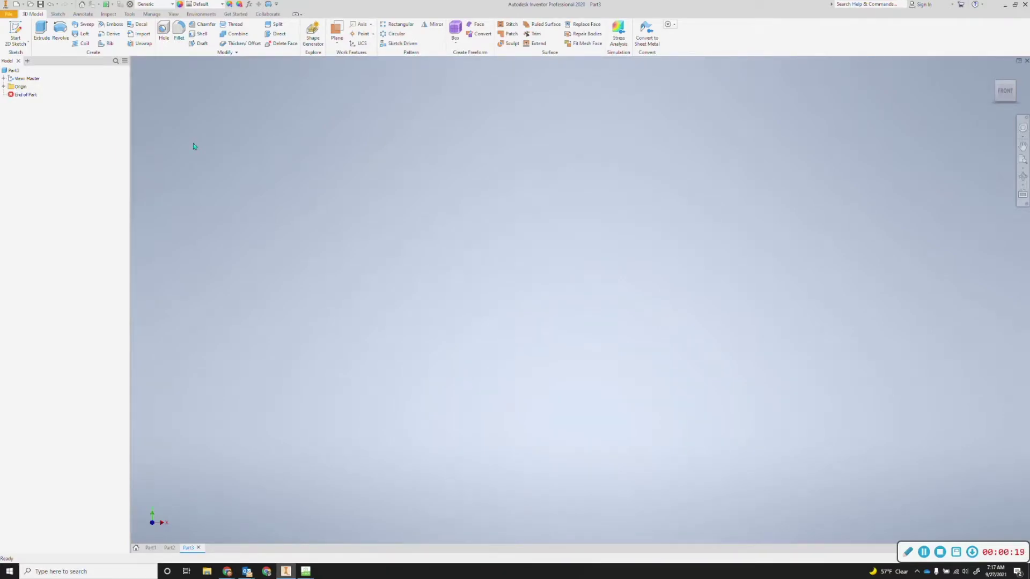
click(22, 33)
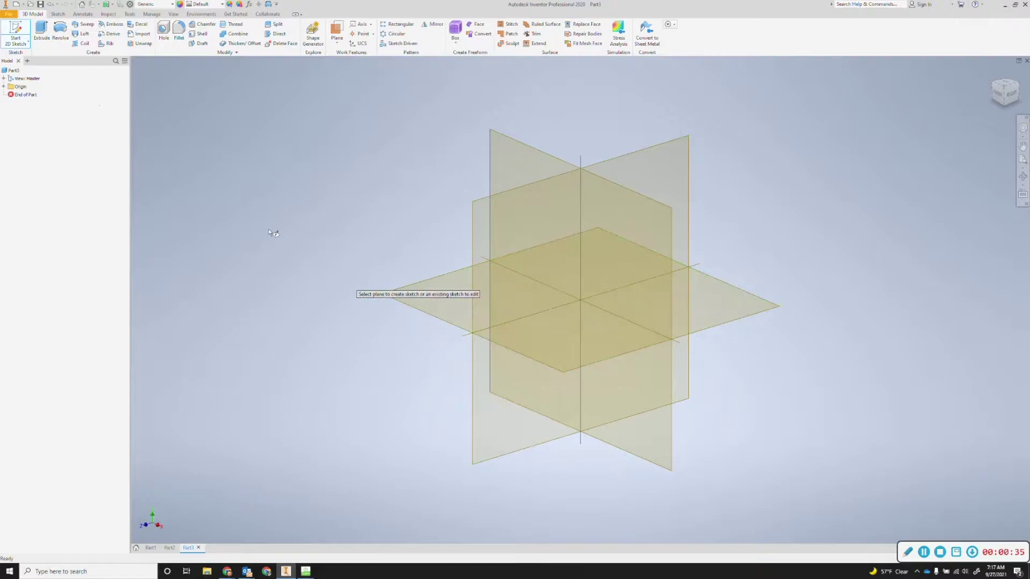
click(4, 86)
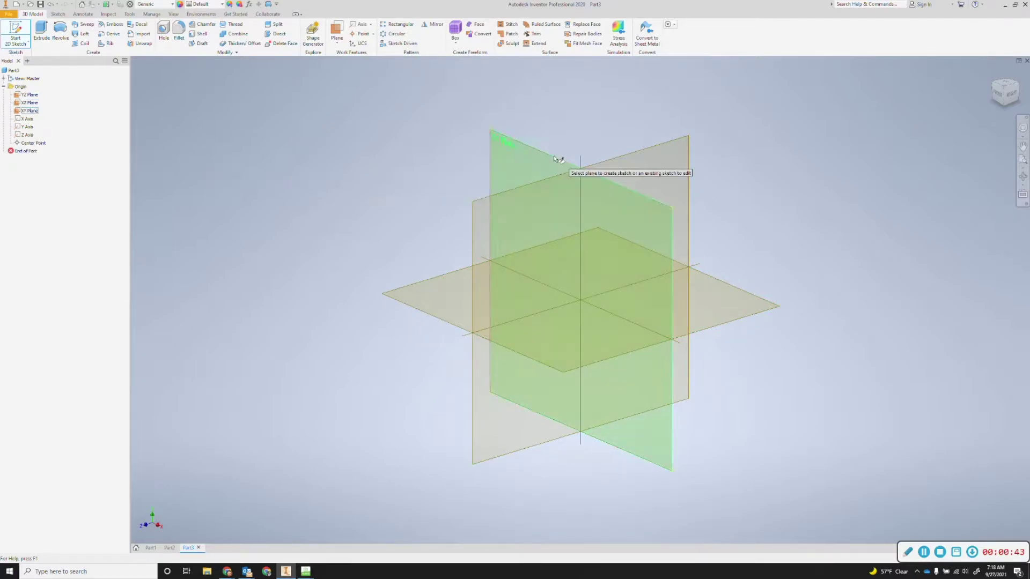
click(519, 162)
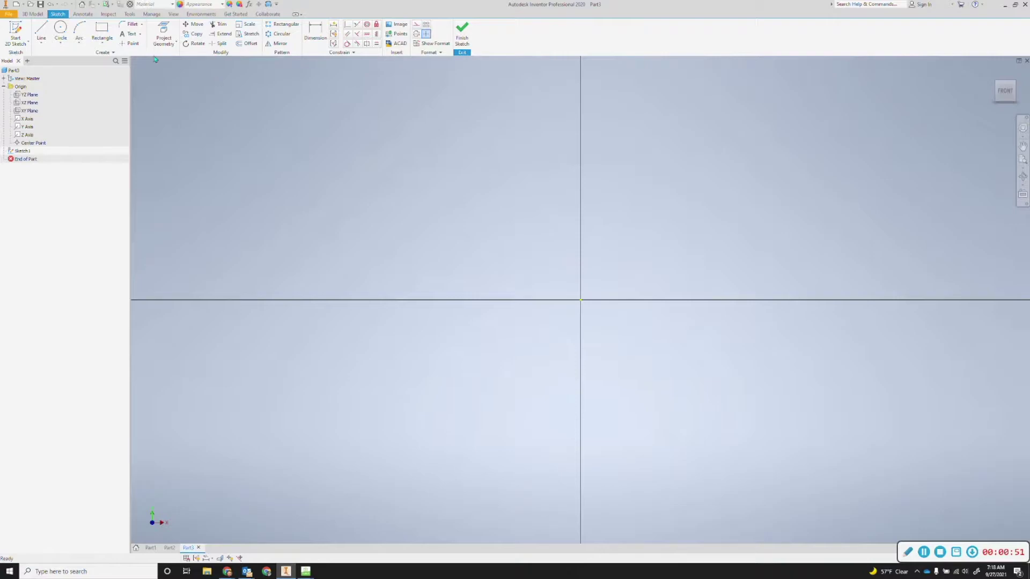
Step: Sketch a two-point rectangle from the origin up and to the right, about 0.8 in wide and 0.43 in high
click(110, 42)
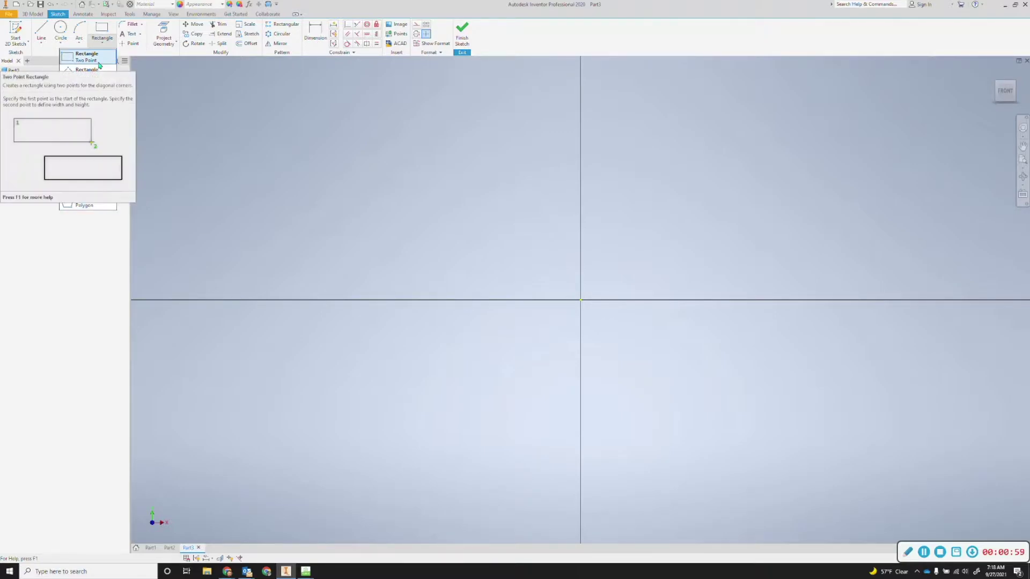
click(99, 65)
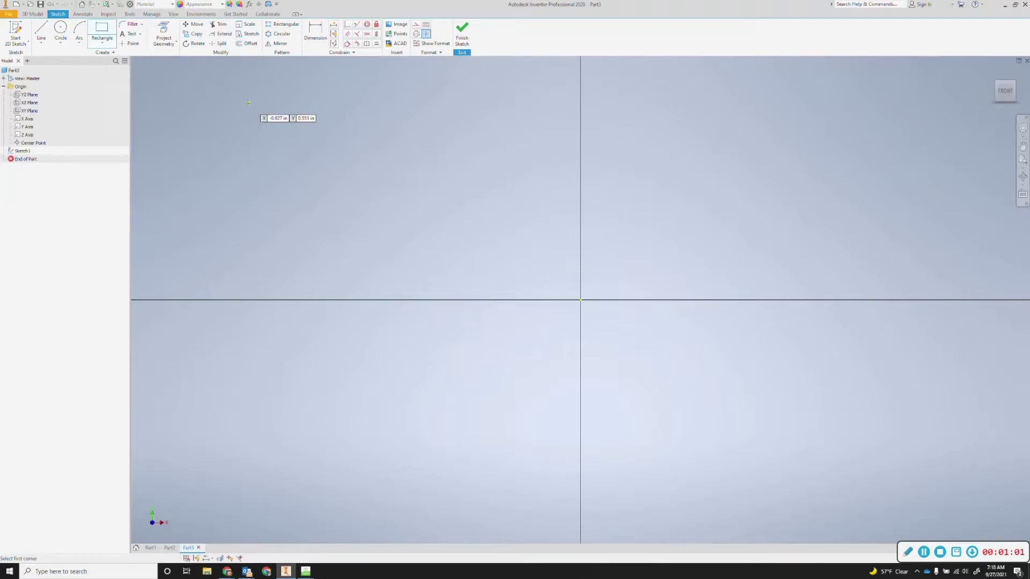
click(580, 300)
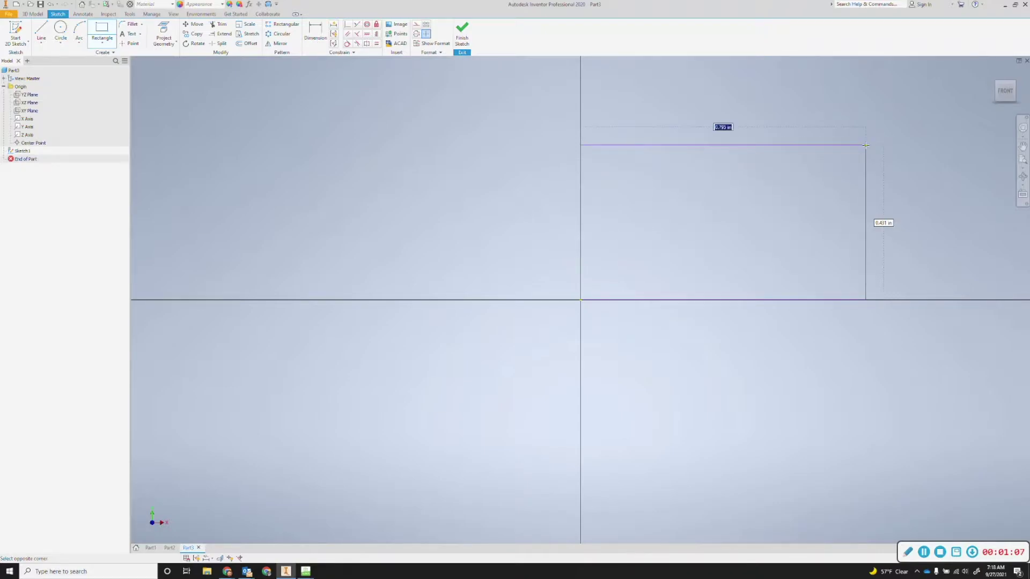
click(865, 145)
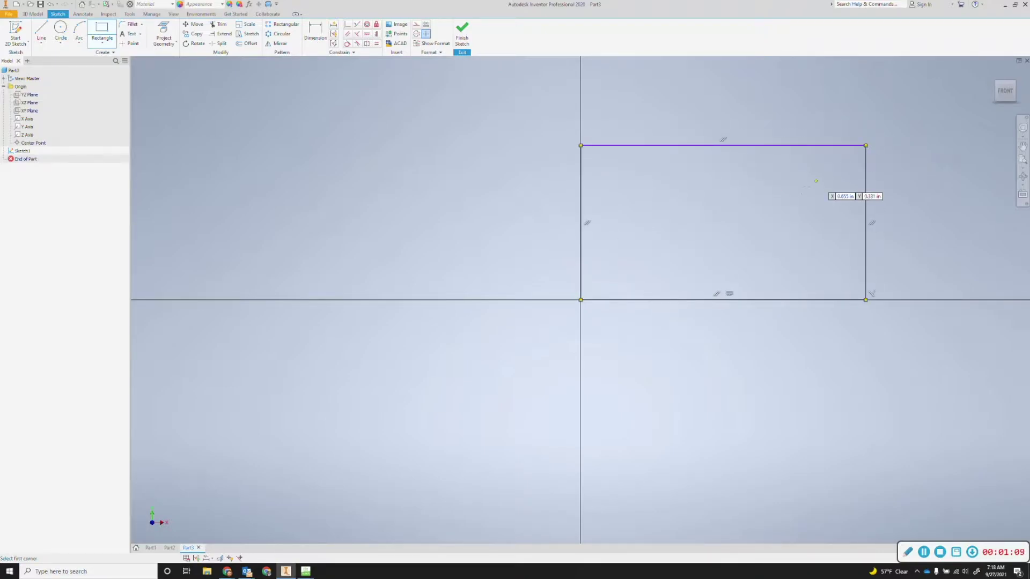
key(Escape)
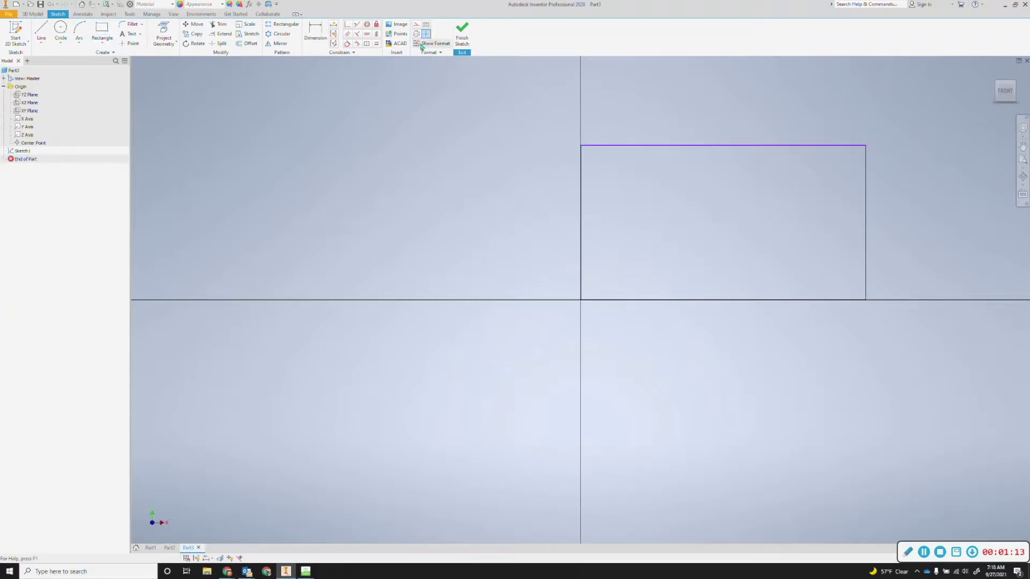
Step: Dimension the rectangle to a width of 0.75 in and a height of 0.5 in
click(316, 33)
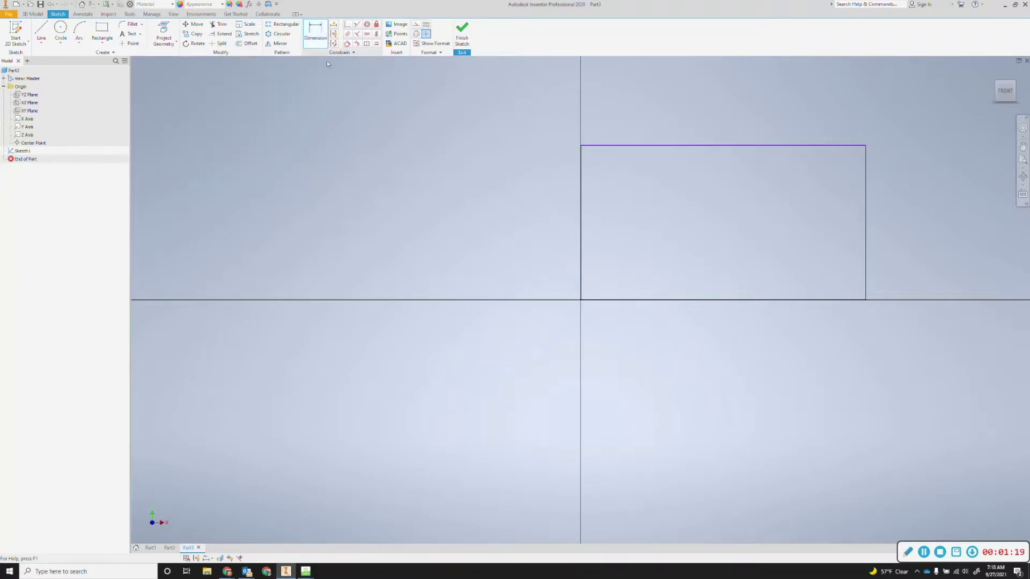
click(688, 300)
click(718, 337)
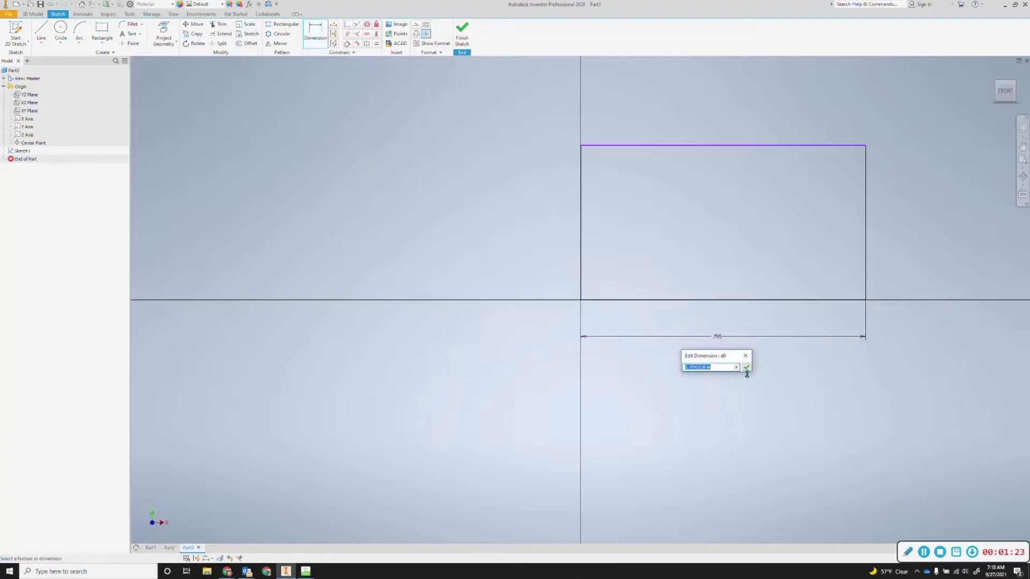
key(BackSpace)
key(Return)
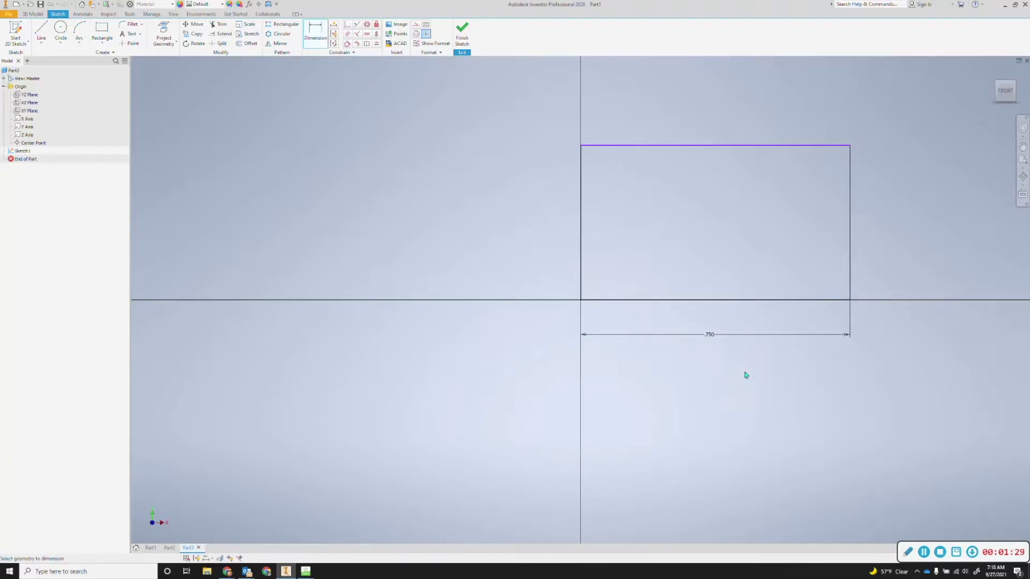
click(581, 226)
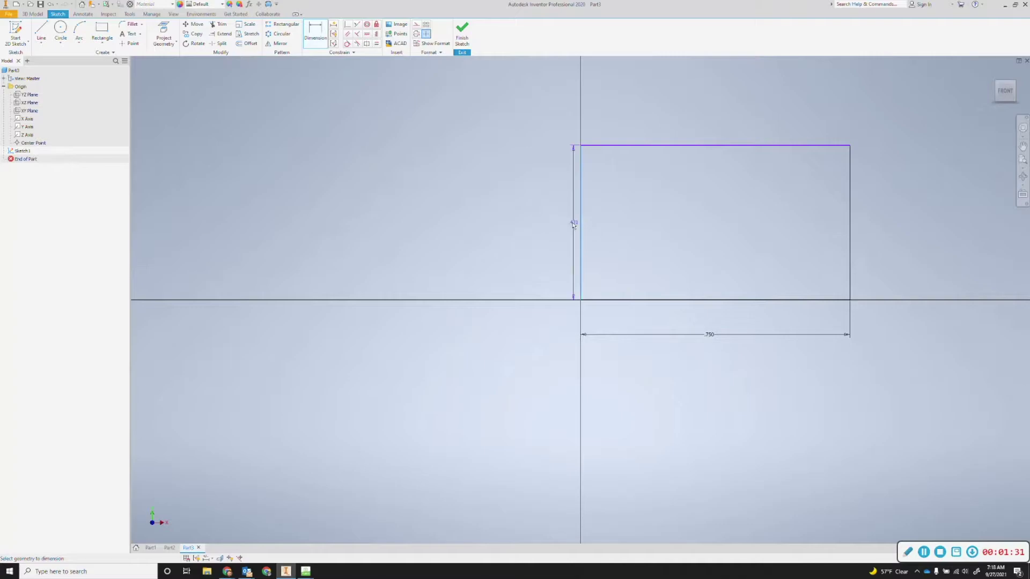
click(519, 221)
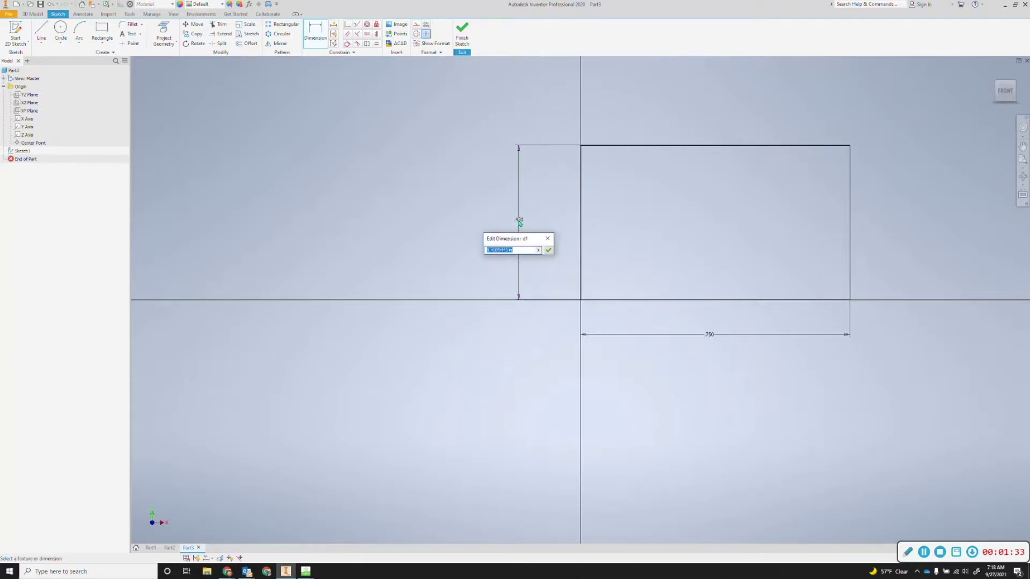
text(.5)
key(Return)
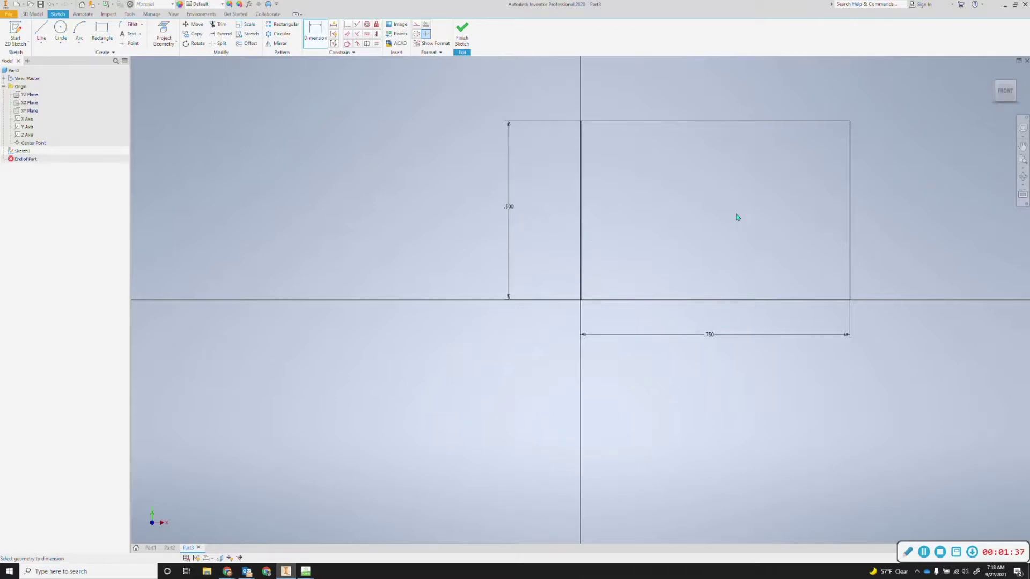
Step: Draw a vertical line straight up from the rectangle's upper-left corner, somewhat longer than the rectangle is wide
click(1023, 146)
mouse_move(957, 149)
mouse_down()
mouse_move(754, 285)
mouse_move(754, 315)
mouse_move(733, 329)
mouse_up()
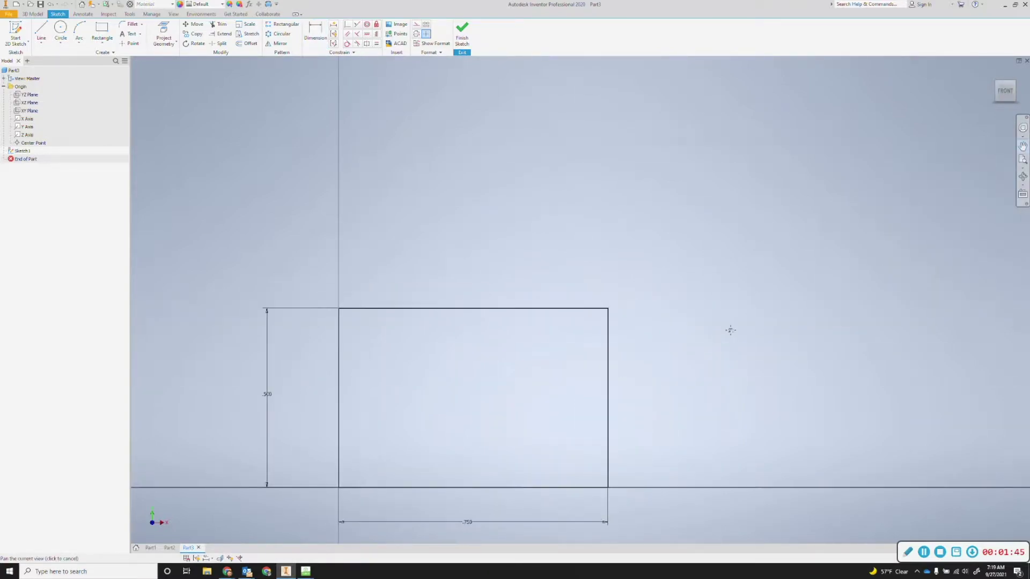
key(d)
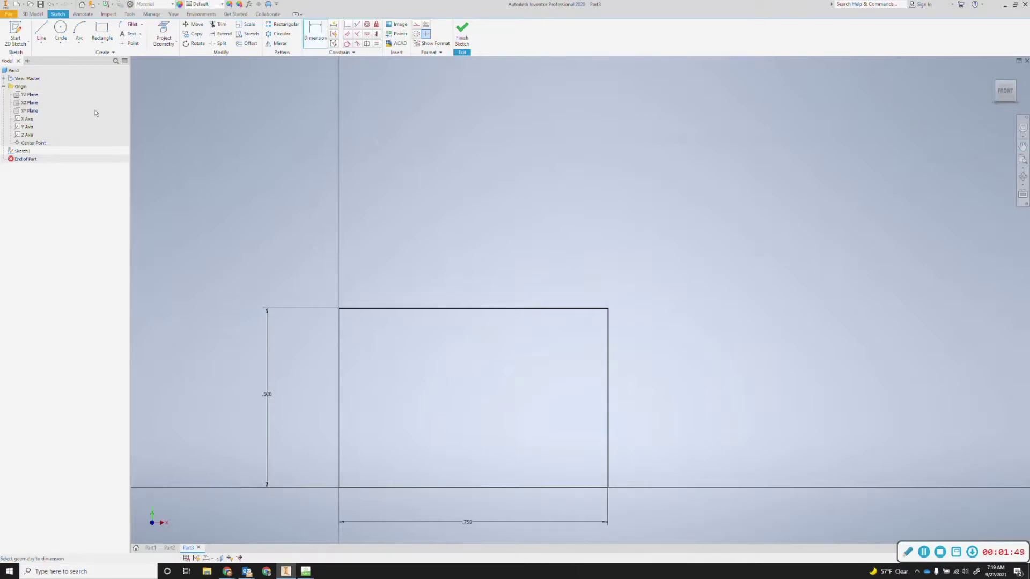
click(42, 32)
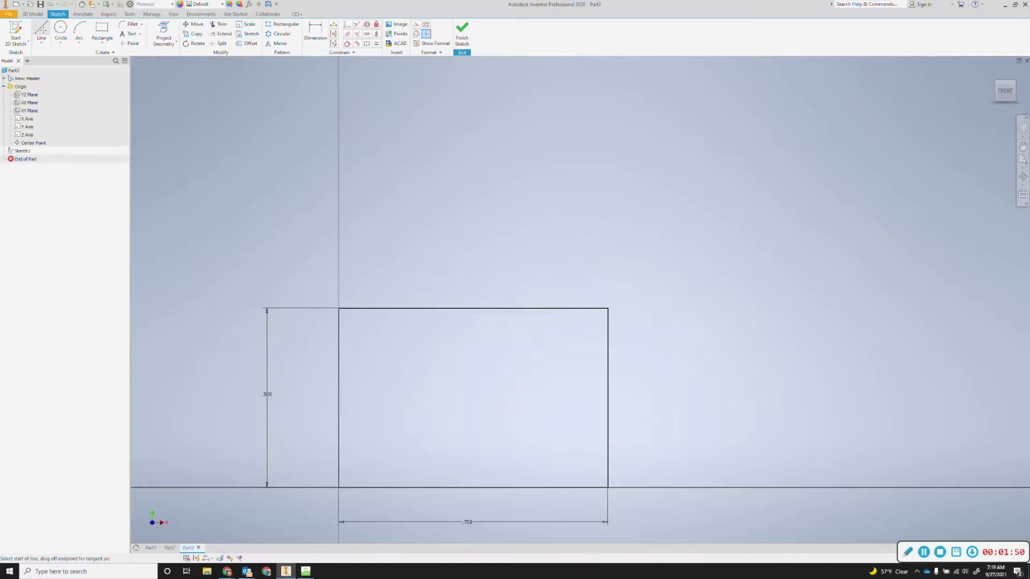
middle_drag(409, 212, 410, 343)
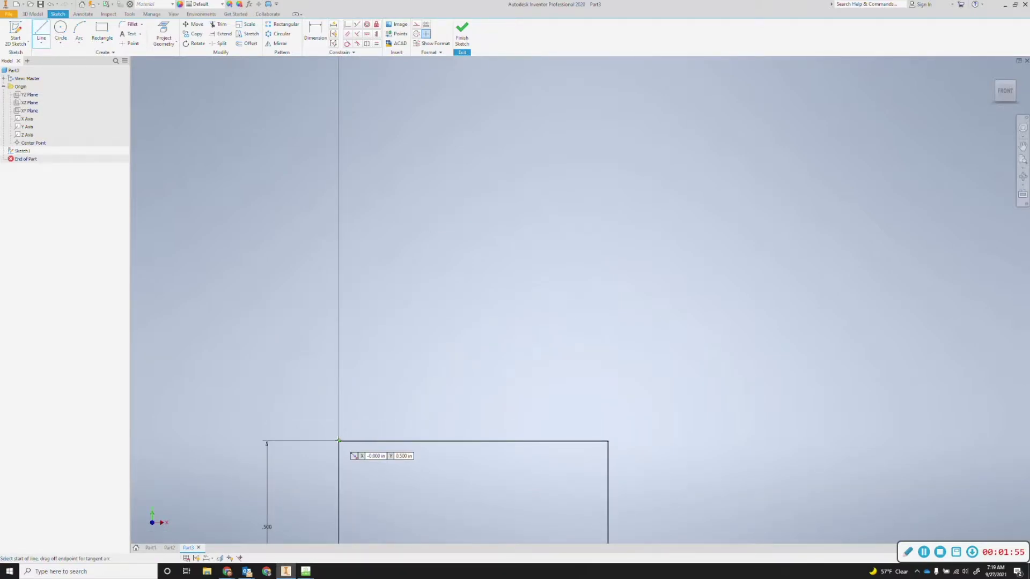
click(338, 441)
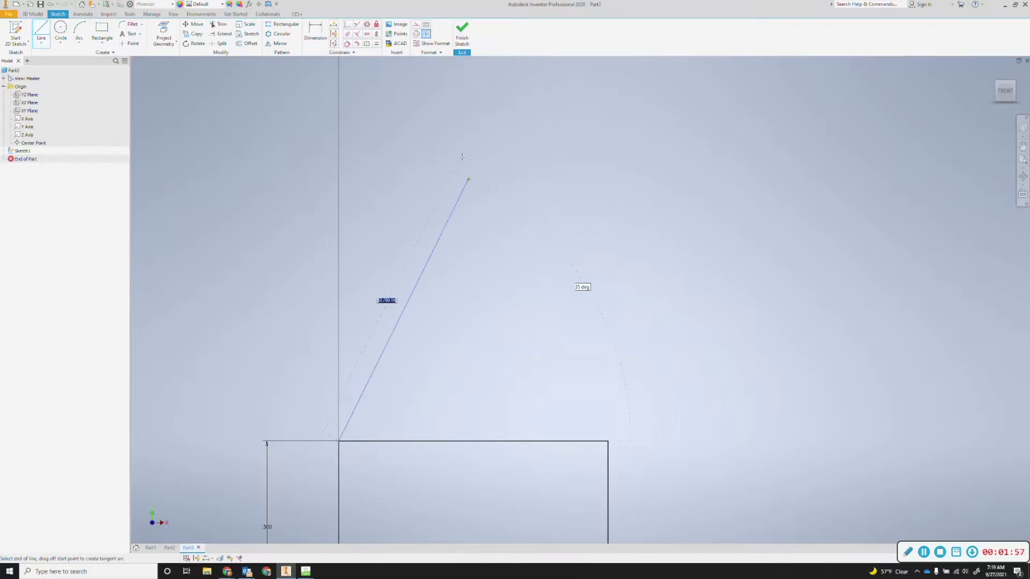
click(339, 103)
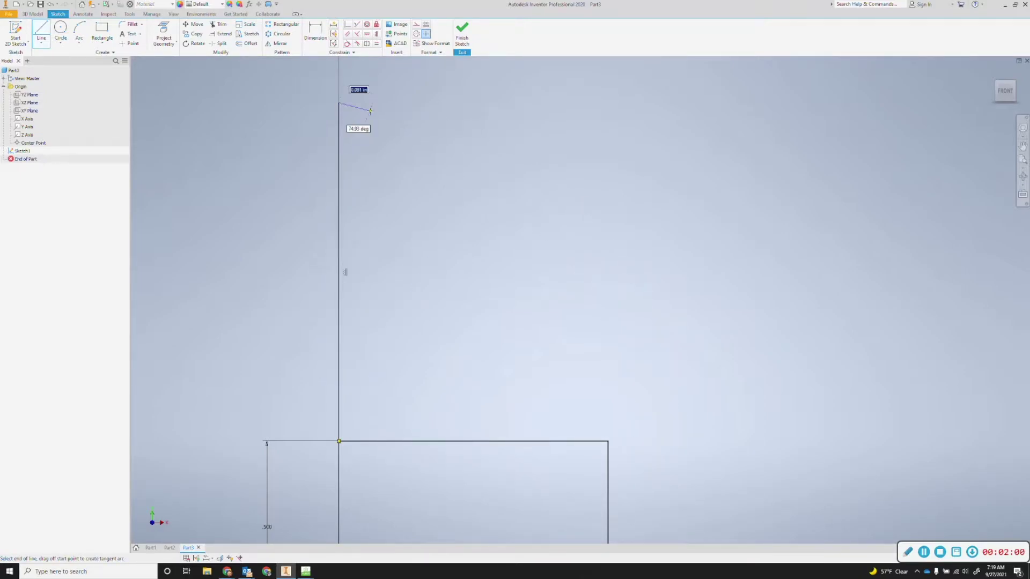
key(Escape)
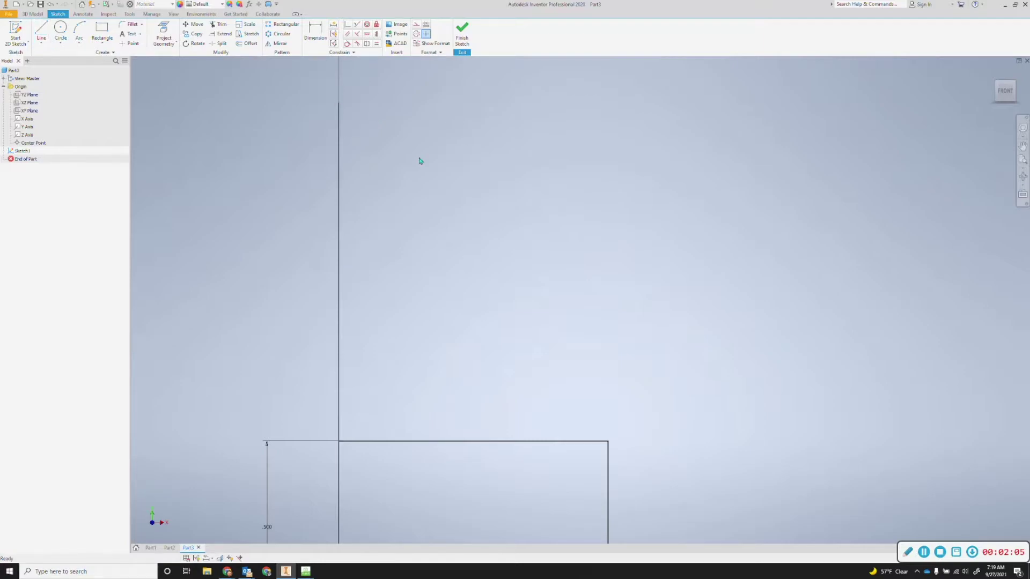
mouse_move(423, 152)
middle_down()
mouse_move(416, 182)
mouse_move(405, 184)
middle_up()
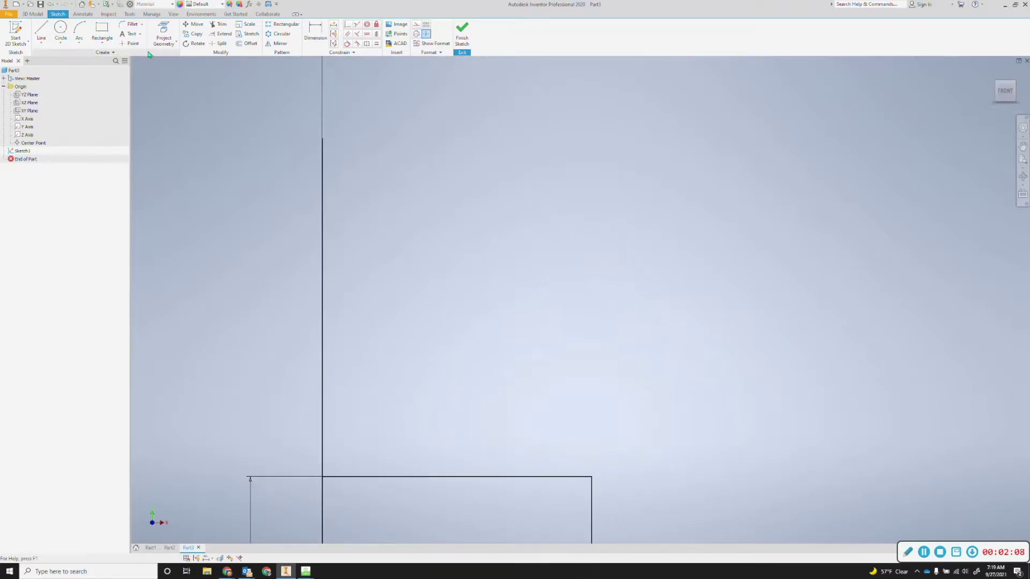
click(67, 47)
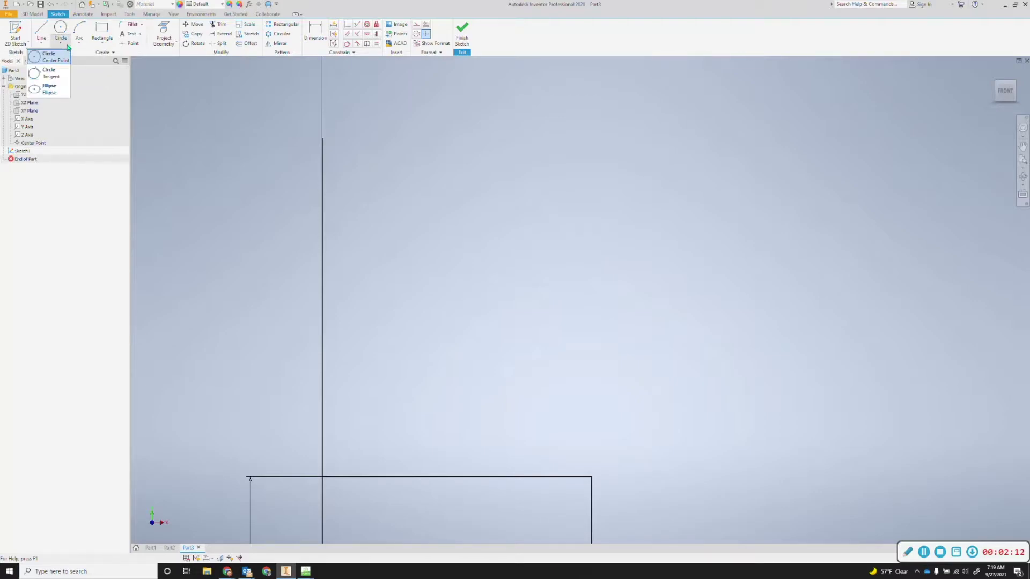
click(54, 91)
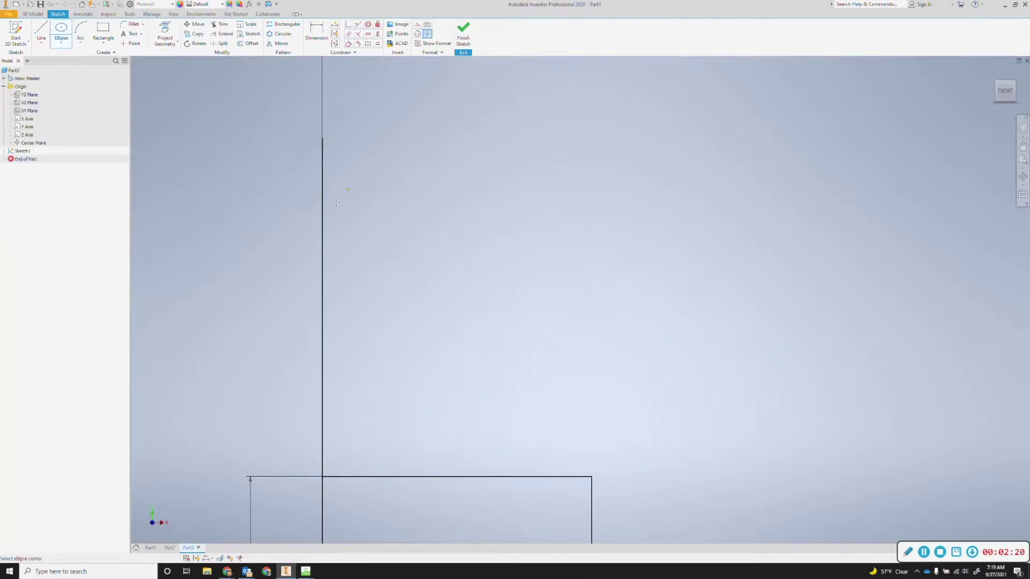
click(323, 139)
click(380, 189)
key(Escape)
Step: Sketch a flat horizontal ellipse centred on the vertical line just below its upper end, and narrow its width slightly
click(70, 29)
click(322, 194)
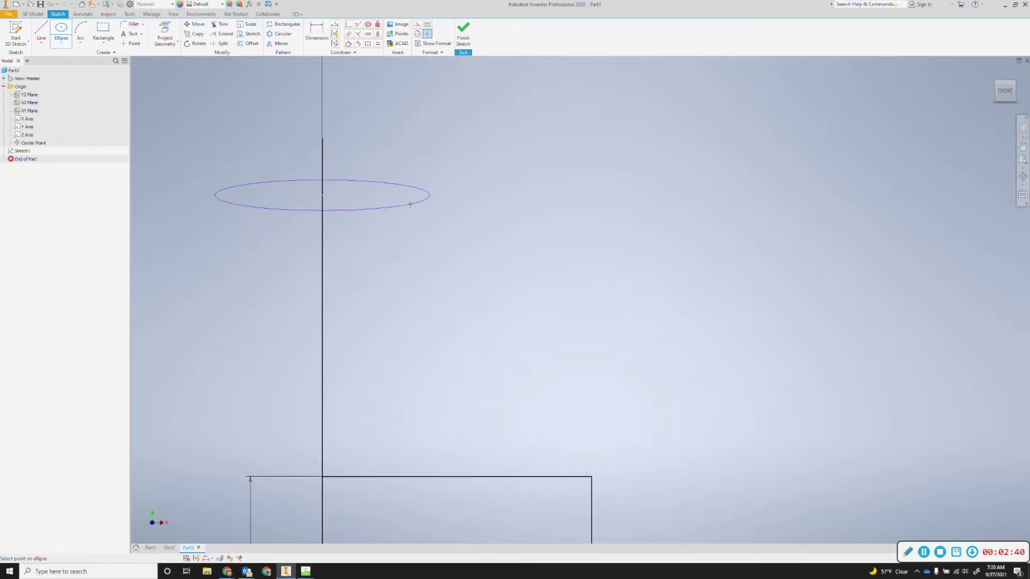
click(417, 203)
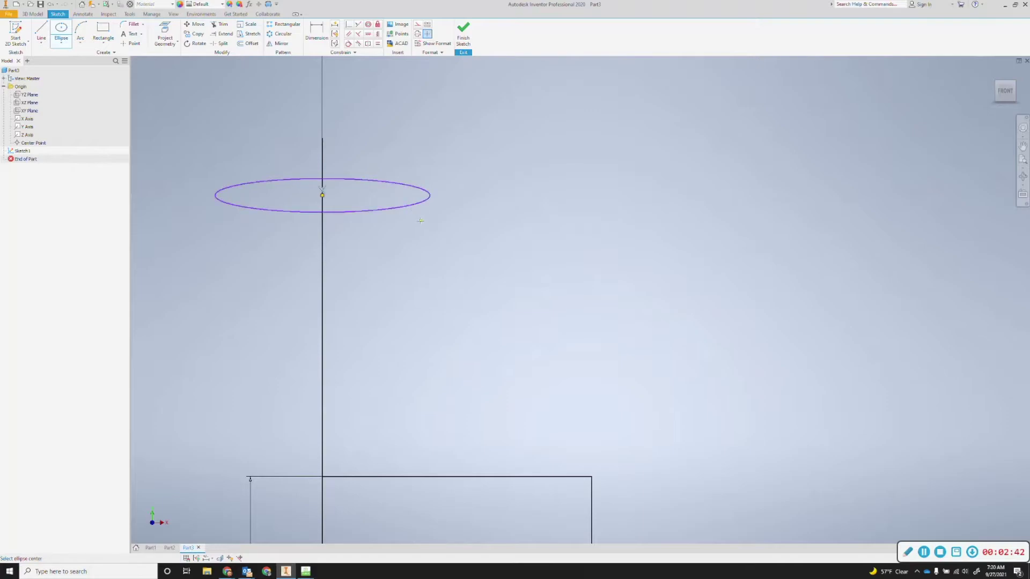
key(Escape)
drag(430, 196, 410, 203)
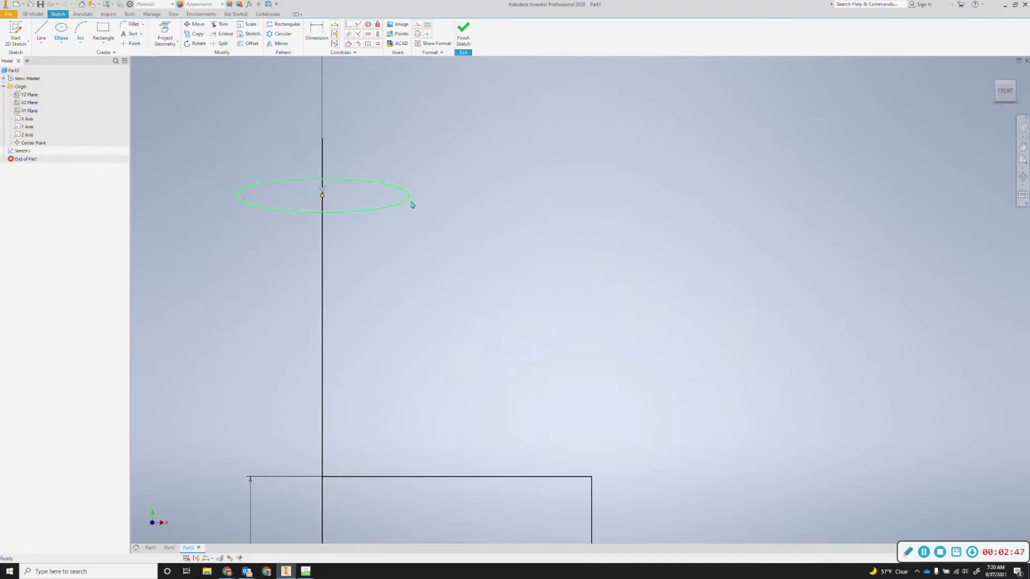
click(465, 219)
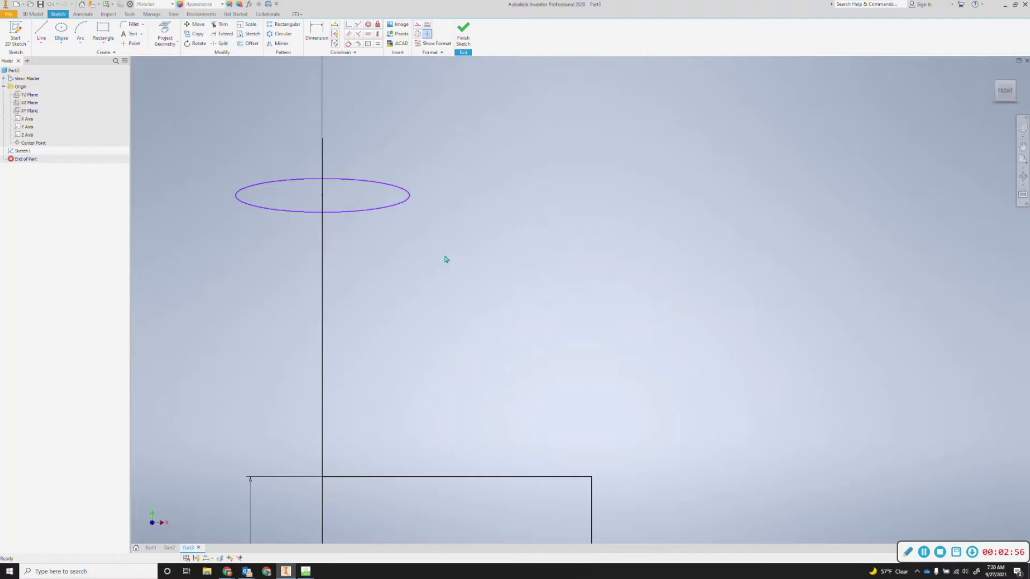
Step: Trim away the half of the ellipse to the left of the vertical line
middle_drag(450, 272, 425, 193)
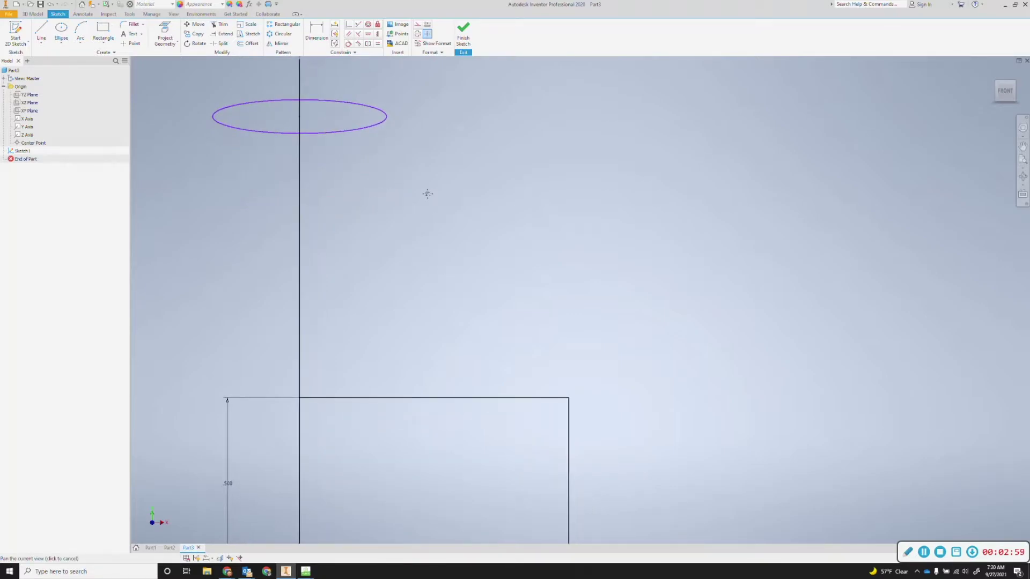
click(221, 28)
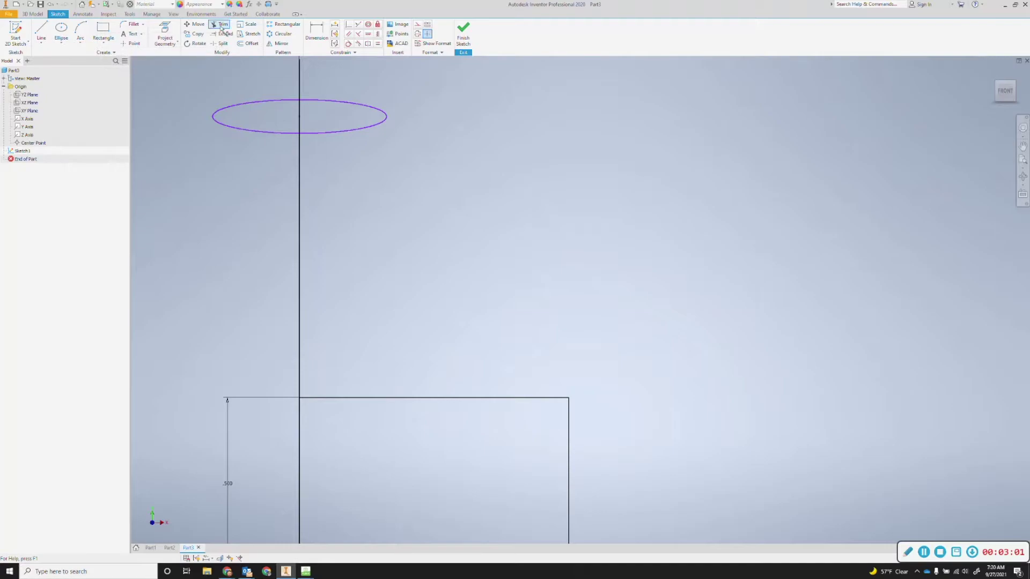
click(243, 109)
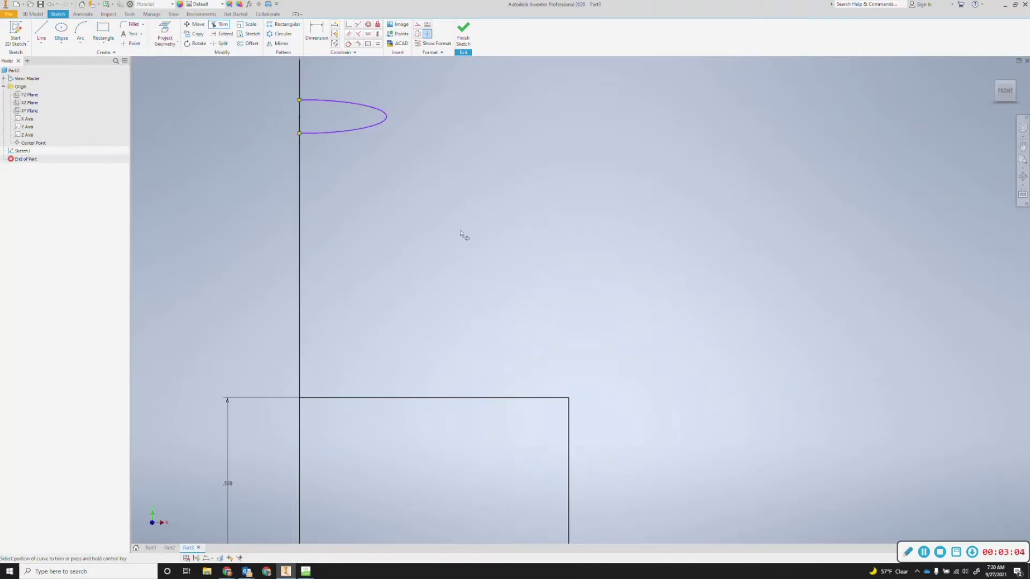
key(Escape)
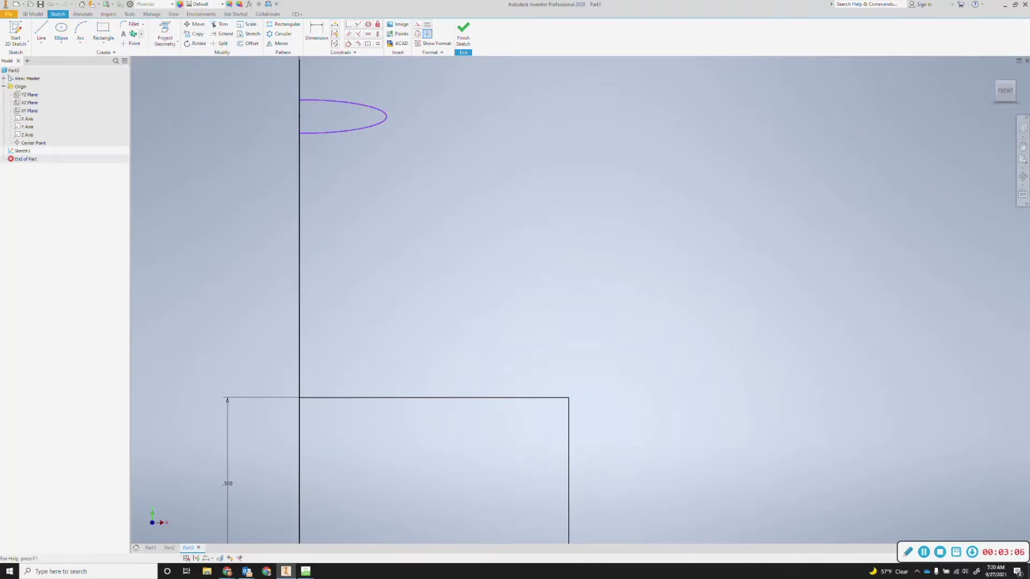
Step: Sketch a flat horizontal ellipse centred on the rectangle's upper-right corner, extending about a quarter of the rectangle's width to each side
click(63, 29)
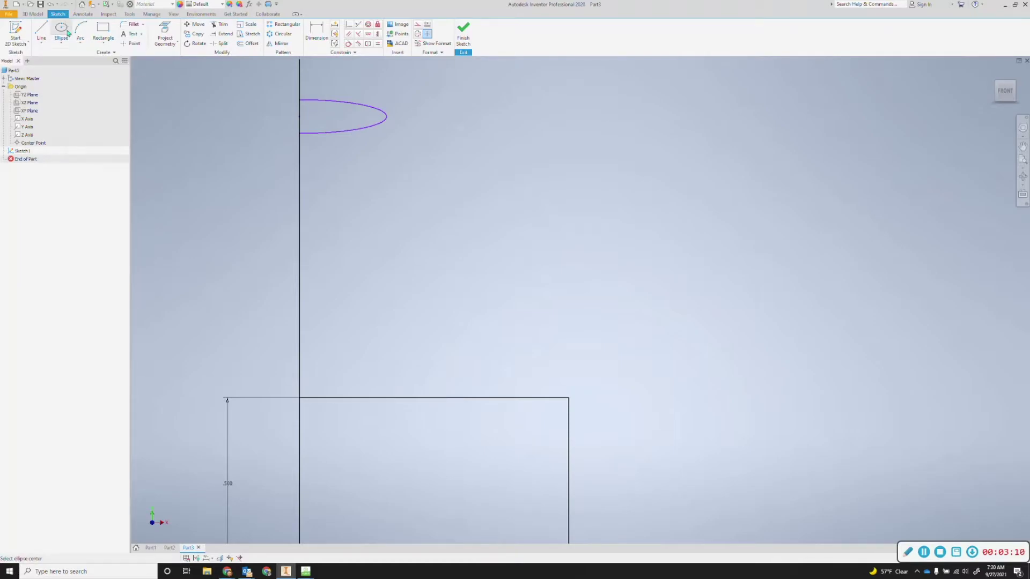
click(570, 398)
click(498, 397)
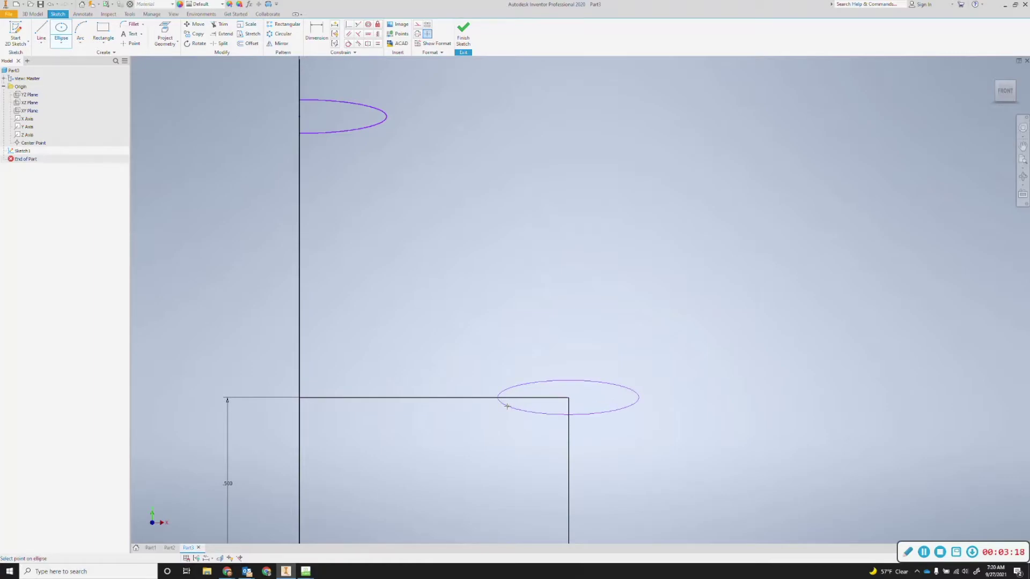
click(506, 406)
key(Escape)
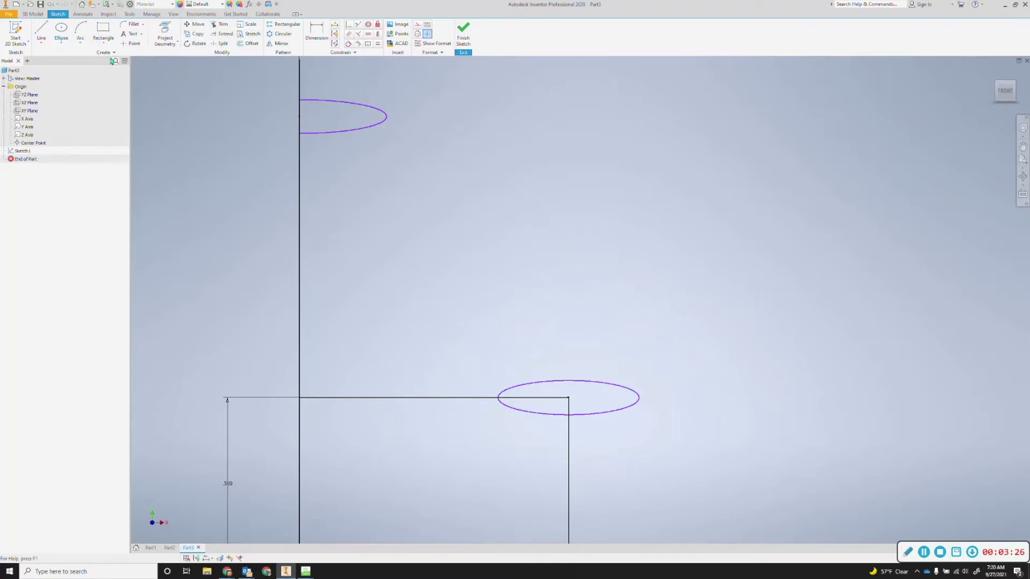
Step: Draw a three-point arc from the lower ellipse's left end to the underside of the upper half-ellipse, bowing inward toward the vertical line
click(87, 31)
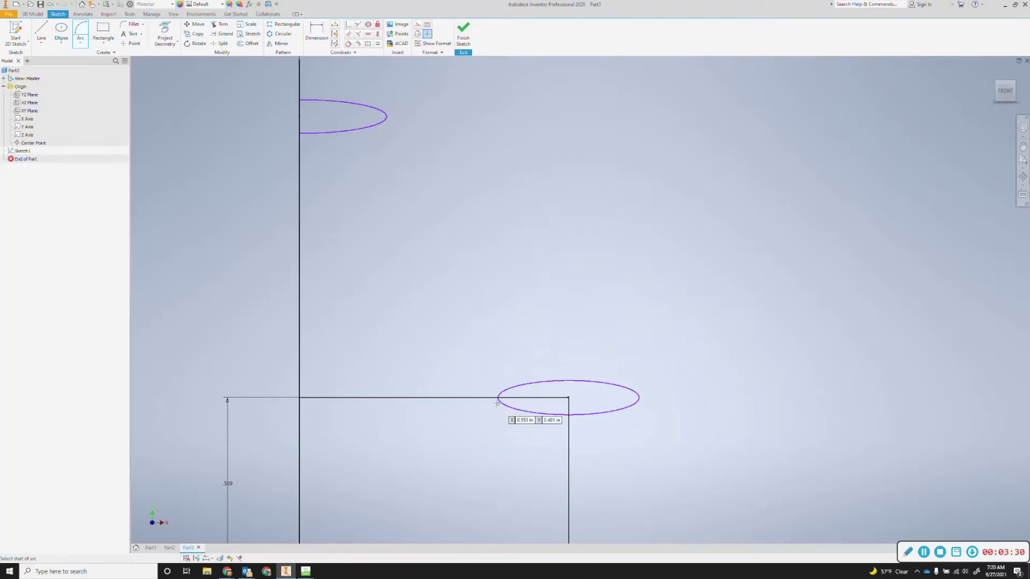
click(498, 399)
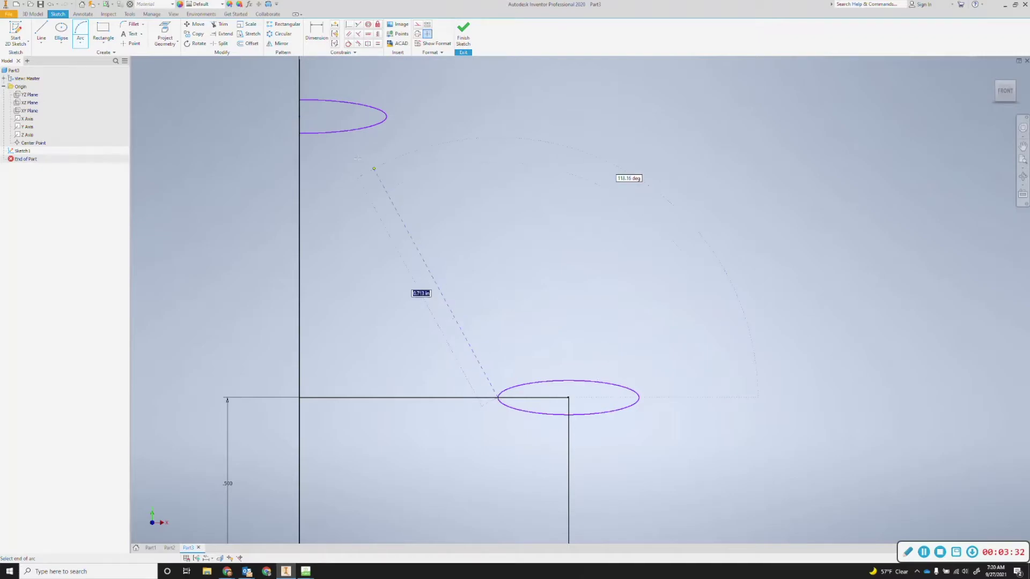
click(347, 132)
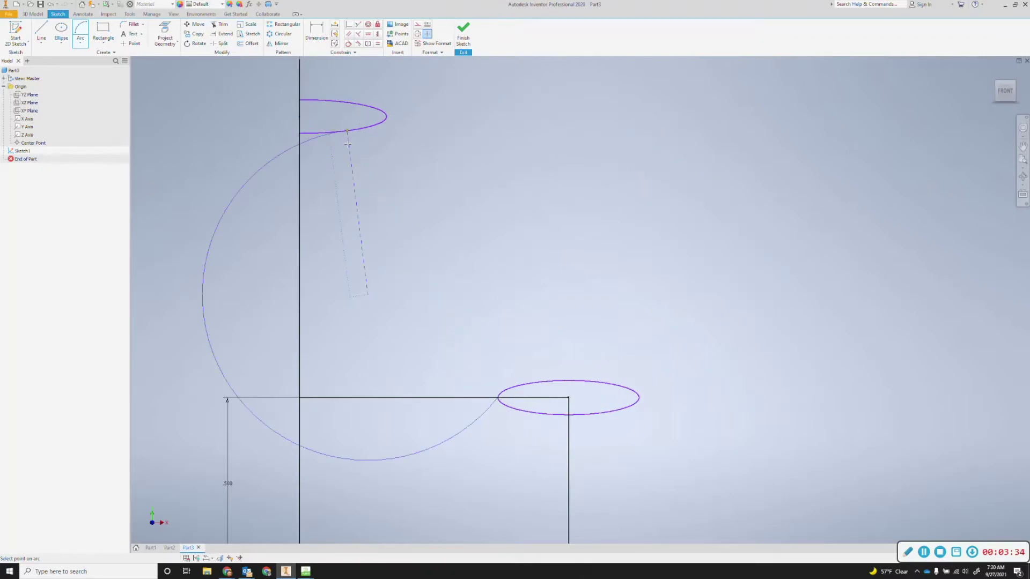
click(355, 181)
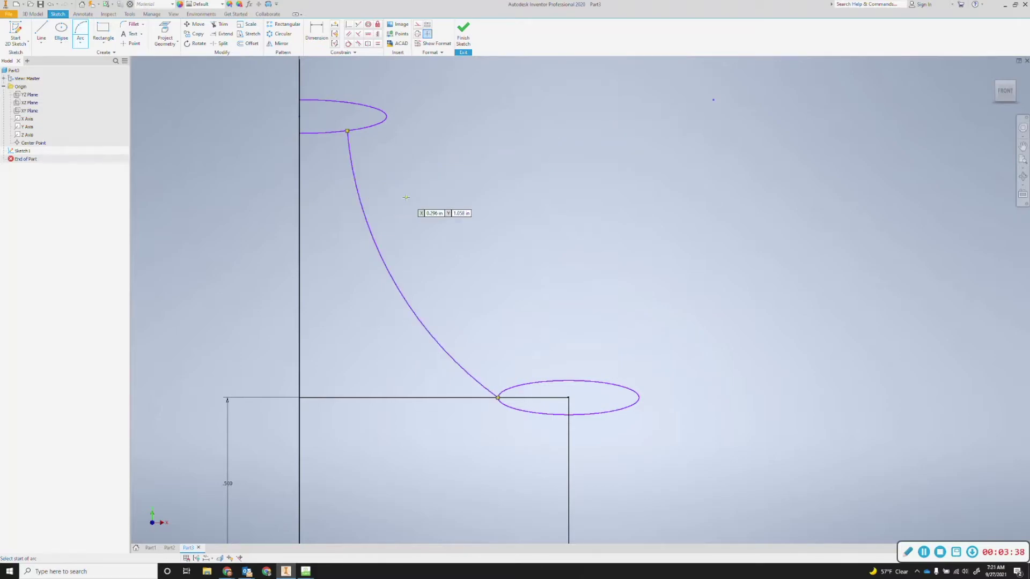
key(Escape)
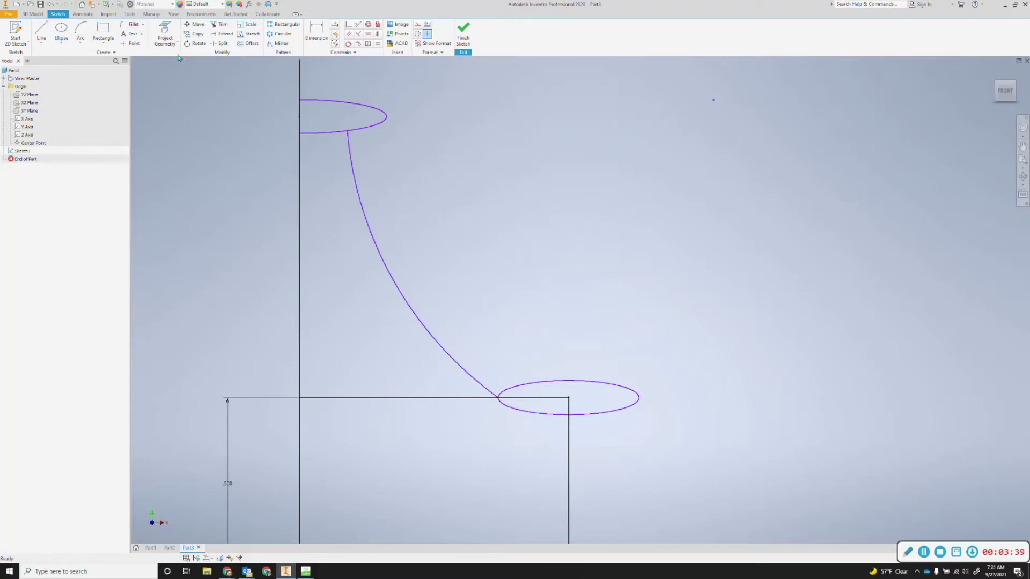
Step: Trim the rectangle's upper-right corner and the outer part of the lower ellipse, leaving only its lower-left quarter as a concave edge
click(220, 24)
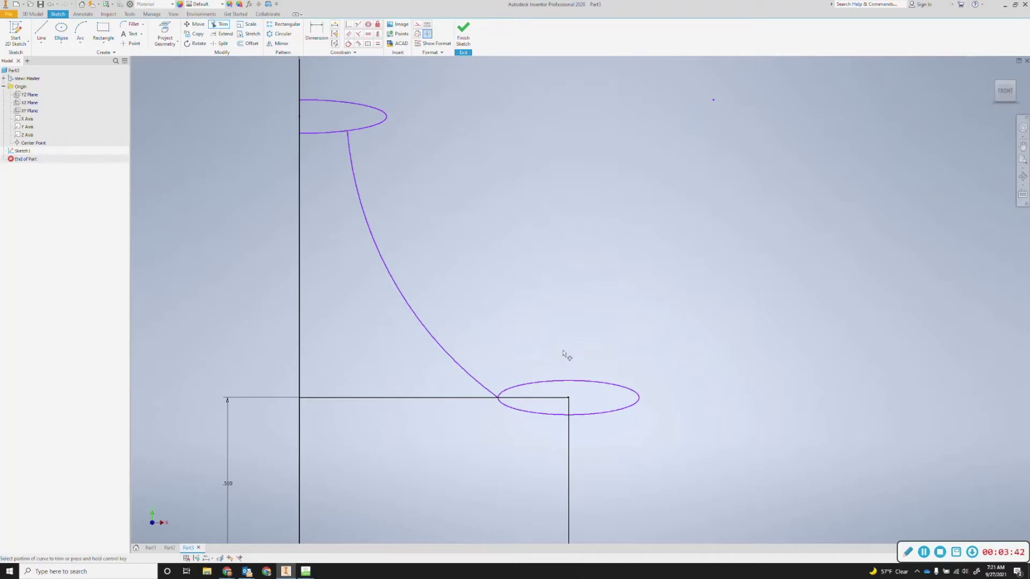
click(551, 398)
click(569, 406)
click(592, 417)
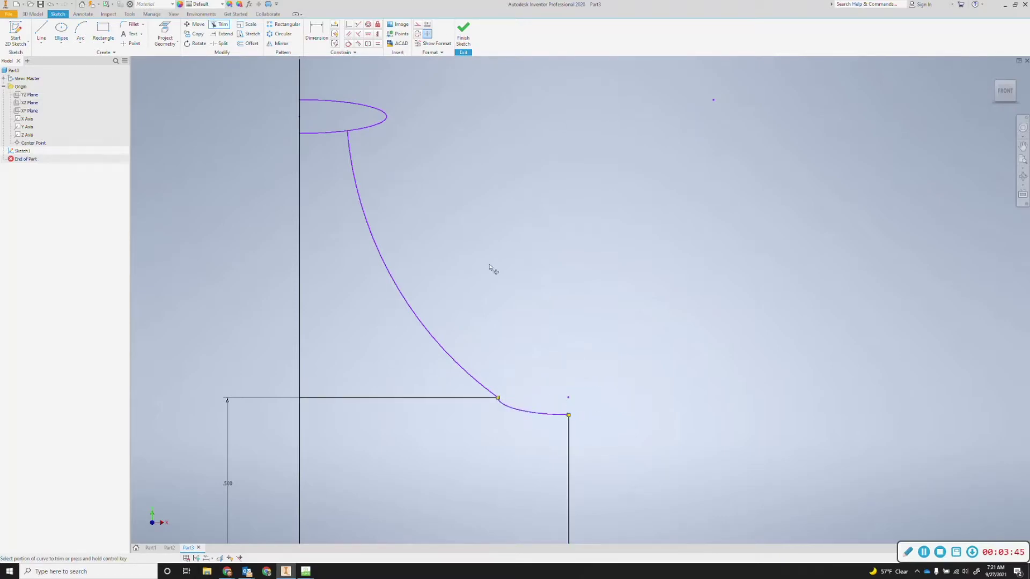
Step: Trim the underside of the upper half-ellipse between the vertical line and the arc
mouse_move(353, 277)
middle_down()
mouse_move(399, 327)
mouse_move(391, 184)
mouse_move(428, 239)
mouse_move(455, 409)
middle_up()
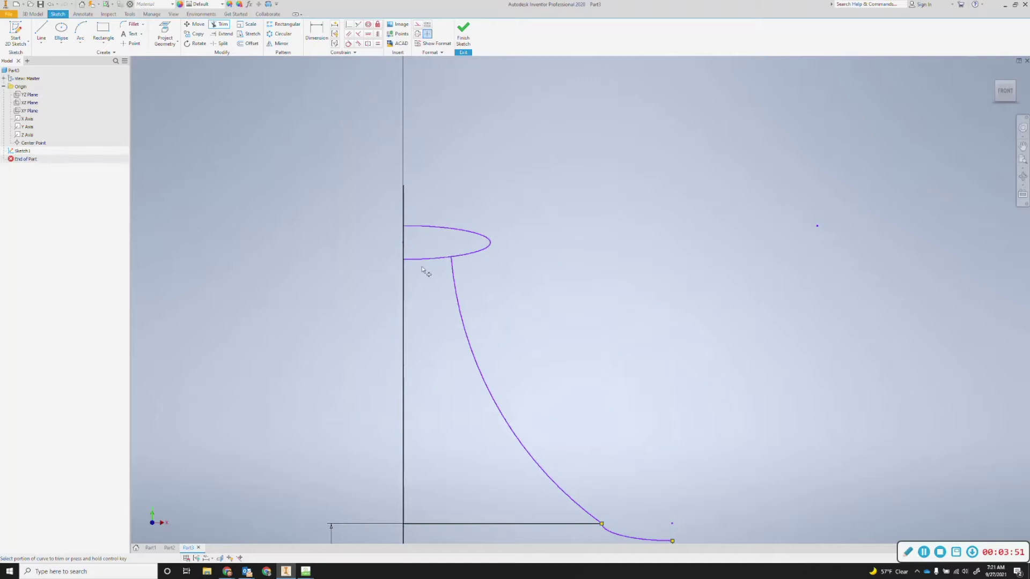
click(422, 261)
key(Escape)
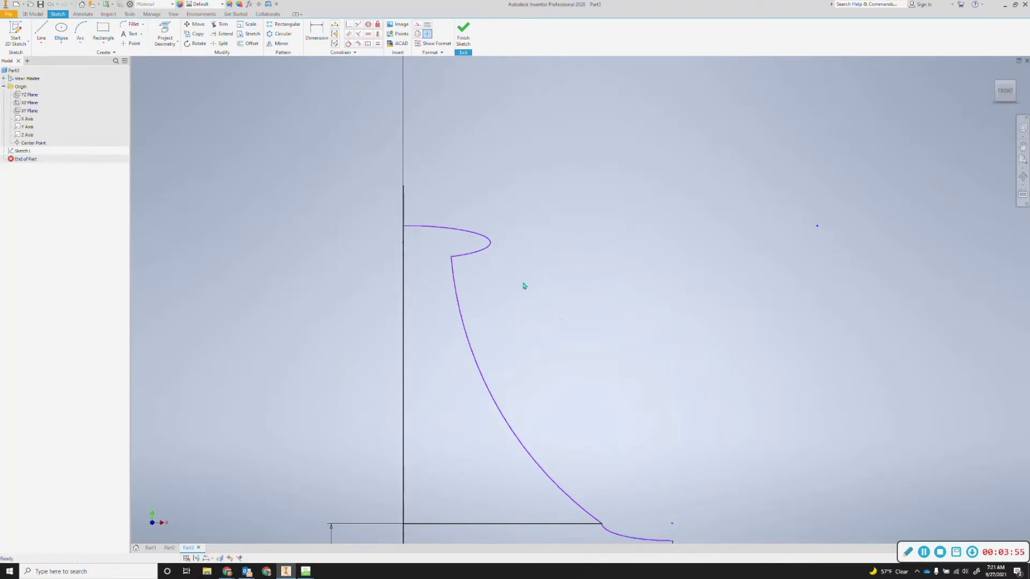
Step: Draw a line about 0.5 in long straight up from the upper end of the vertical line
middle_drag(497, 296, 415, 400)
click(48, 28)
click(320, 285)
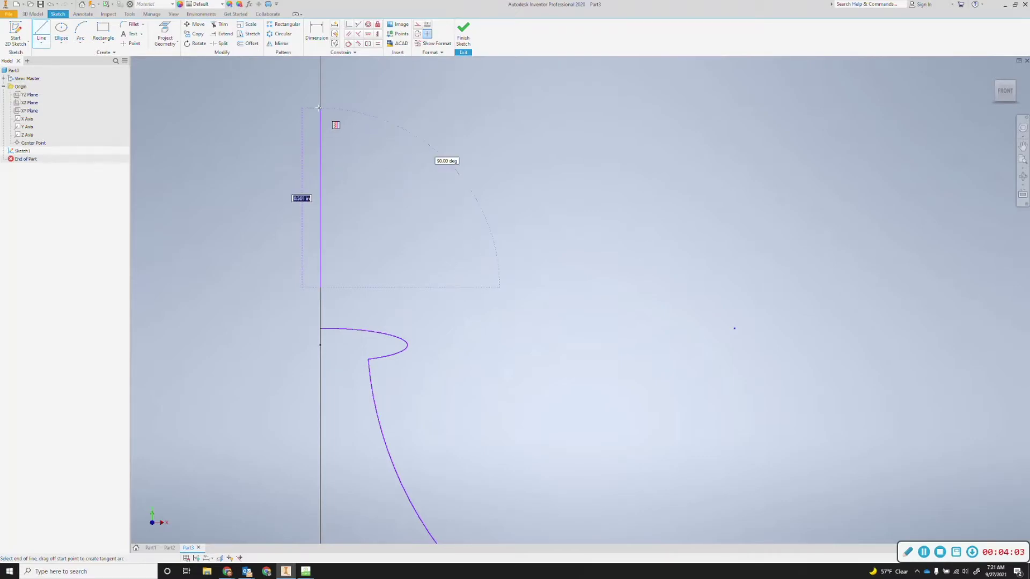
click(321, 107)
key(Escape)
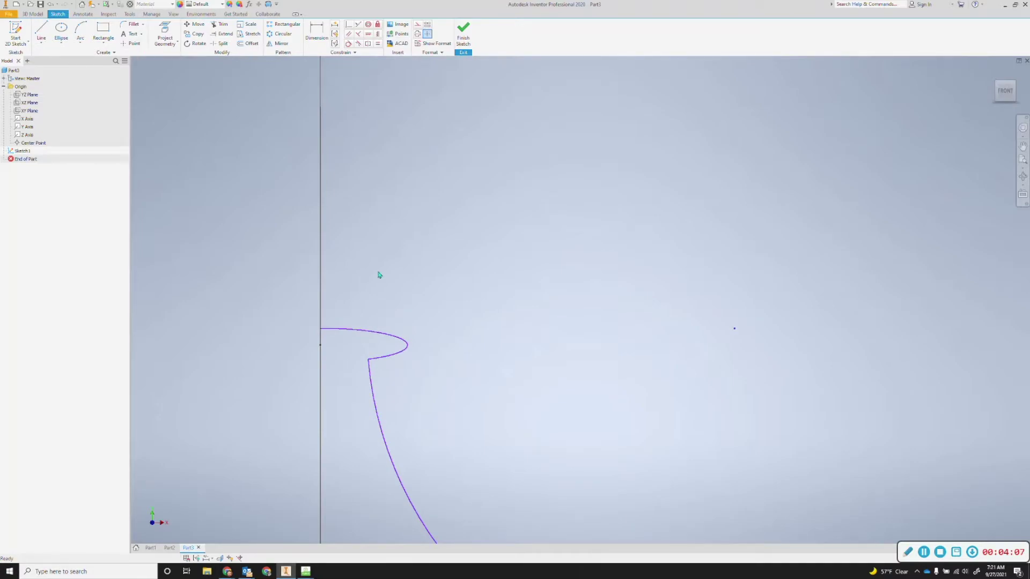
Step: Draw a control vertex spline from near the top of the vertical line, bulging outward and ending on the half-ellipse's upper edge
click(43, 42)
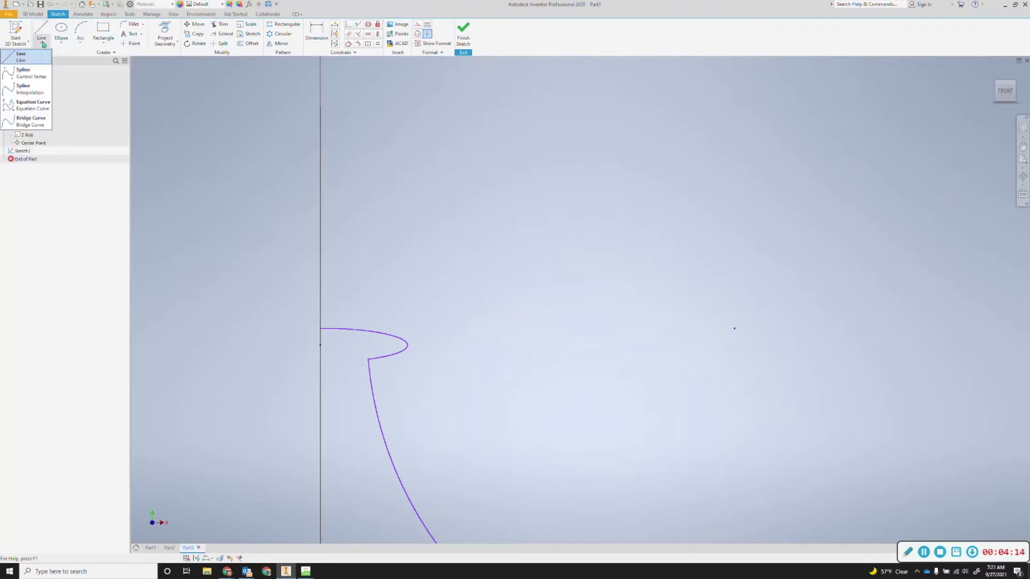
click(38, 75)
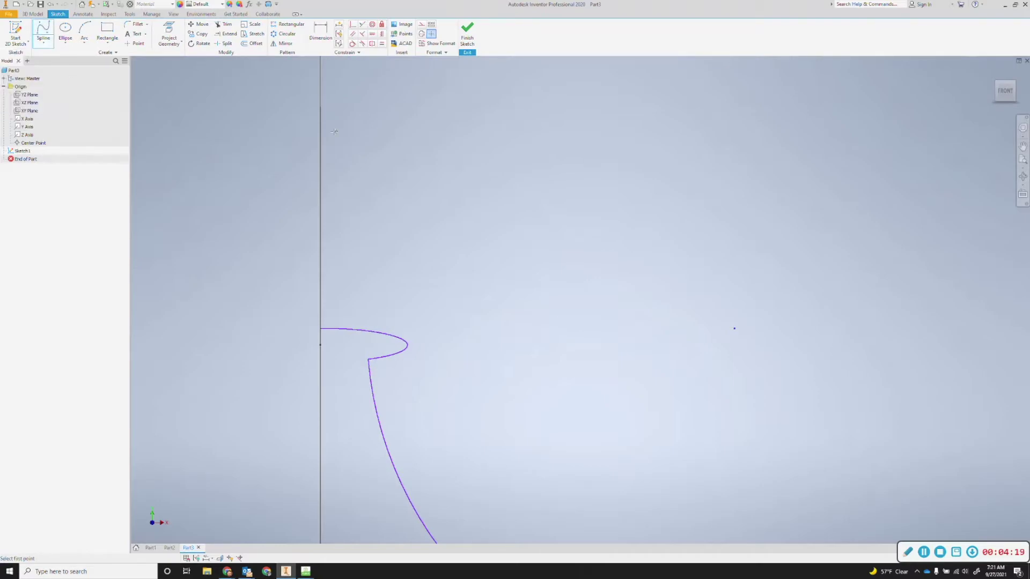
click(320, 118)
click(490, 245)
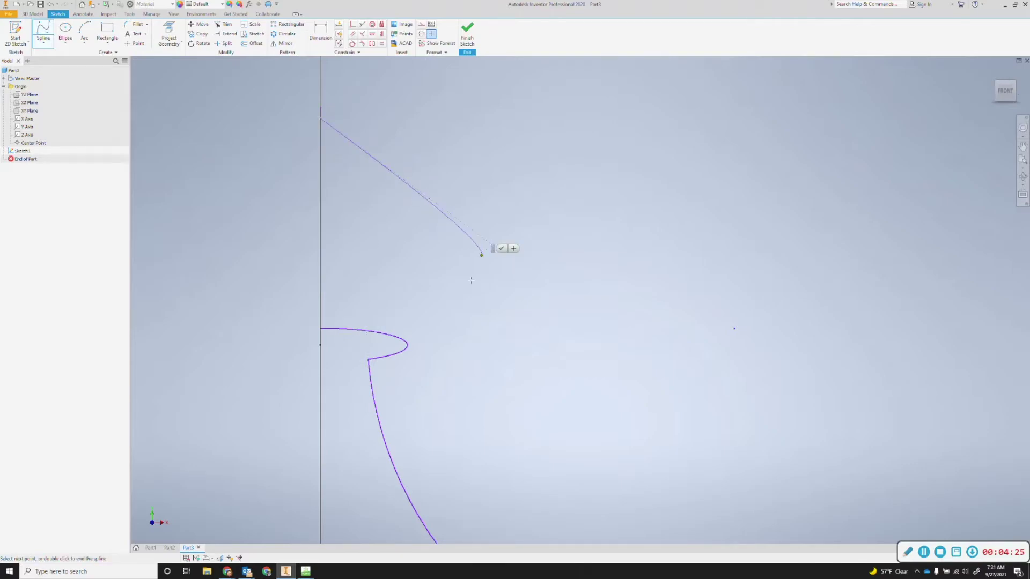
click(367, 329)
click(378, 335)
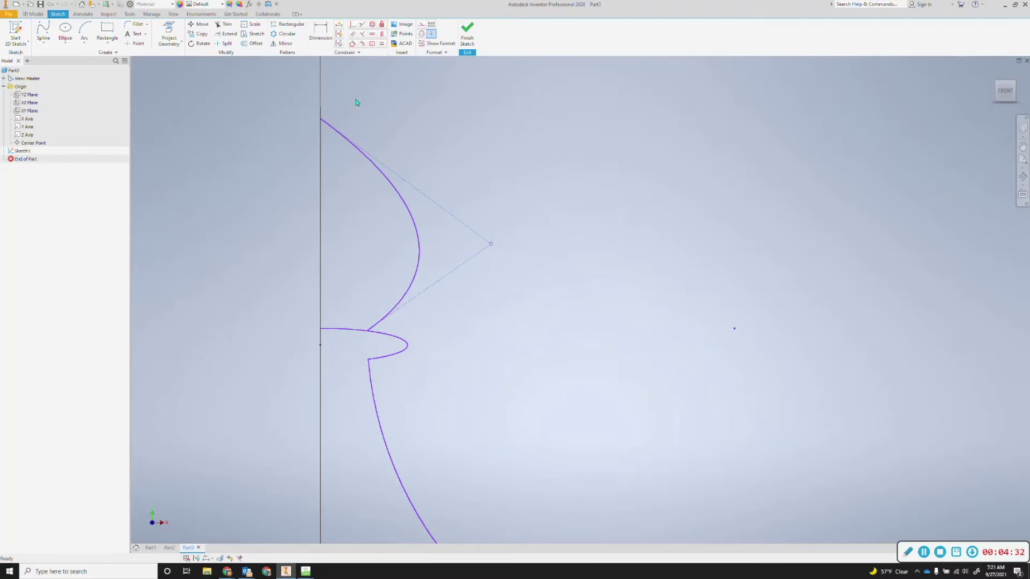
Step: Trim the upper edge of the half-ellipse between the vertical line and the spline
click(225, 28)
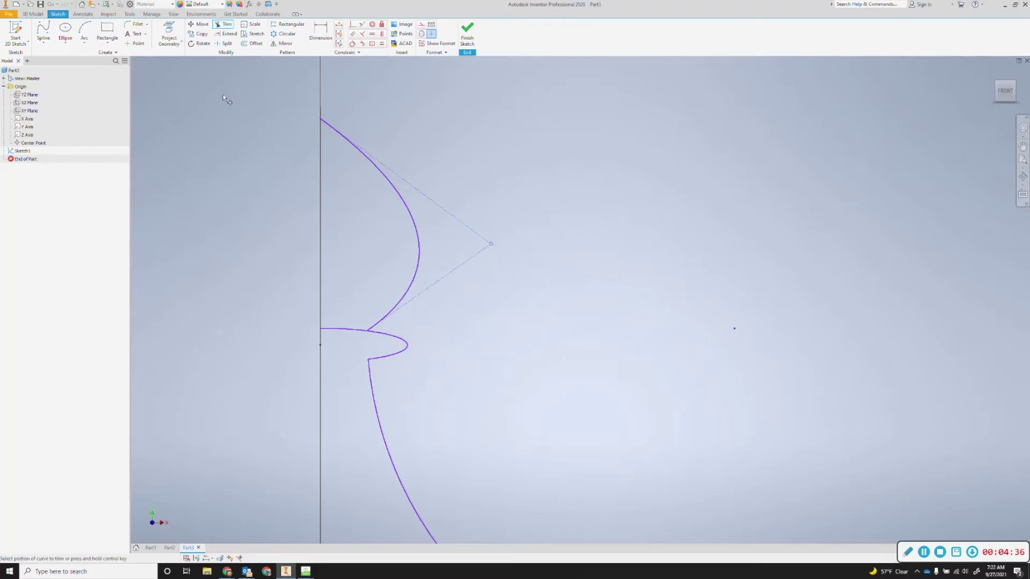
click(355, 330)
key(Escape)
Step: Finish the sketch and show the whole profile in the home view
scroll(502, 349, up, 3)
middle_drag(526, 363, 547, 292)
middle_drag(865, 258, 898, 221)
scroll(897, 220, up, 1)
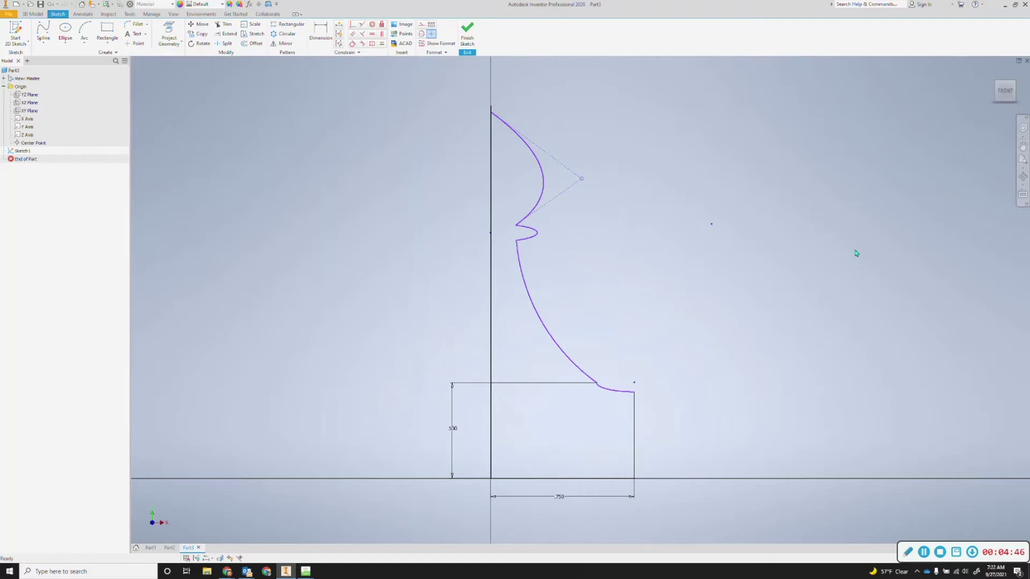
middle_drag(805, 422, 731, 435)
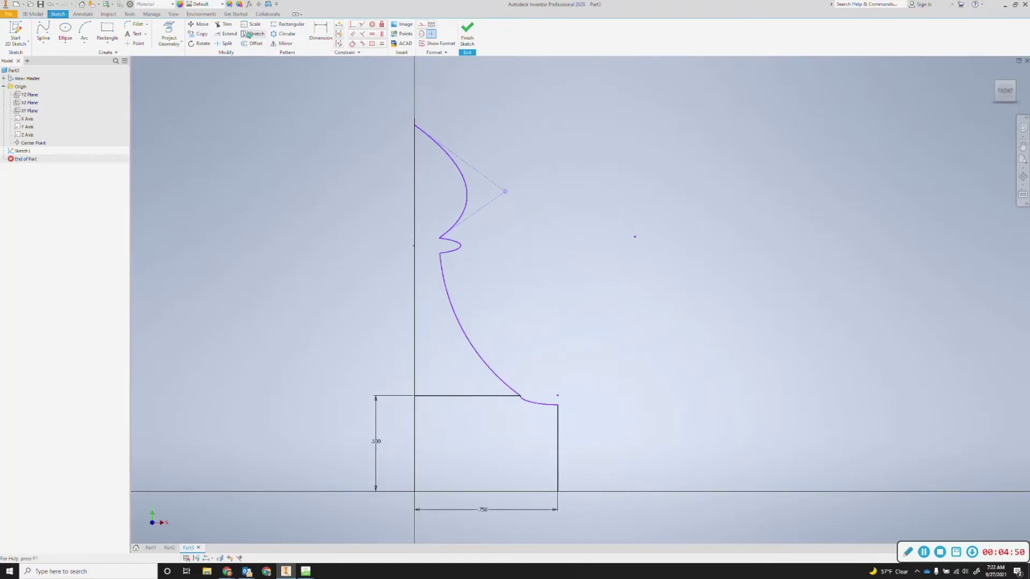
click(461, 46)
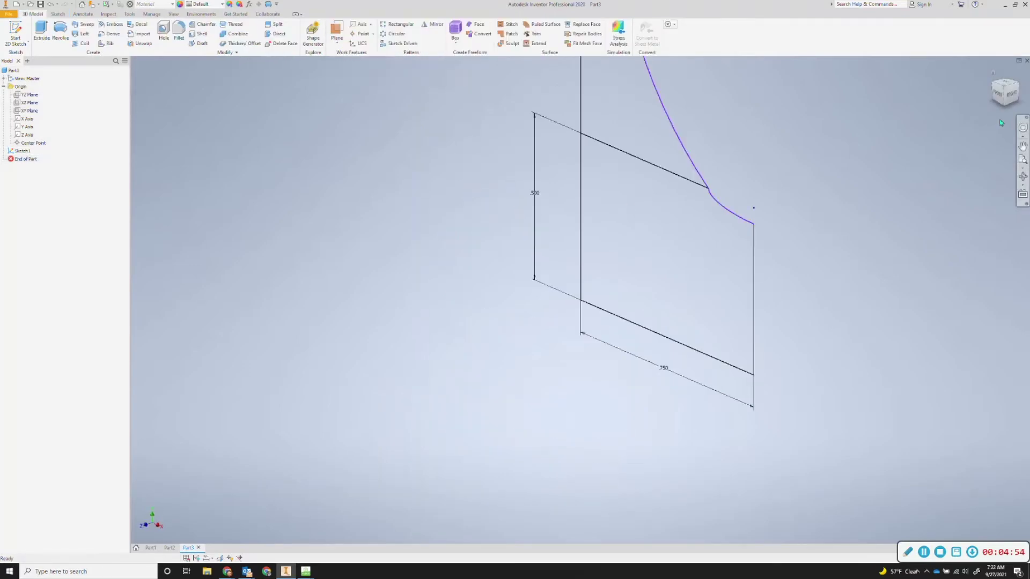
click(993, 72)
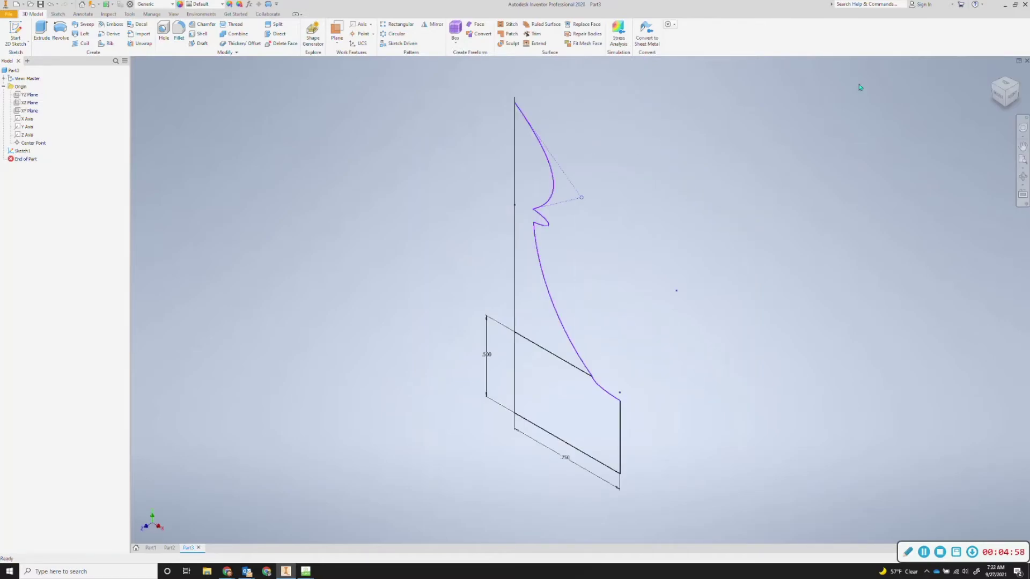
click(67, 34)
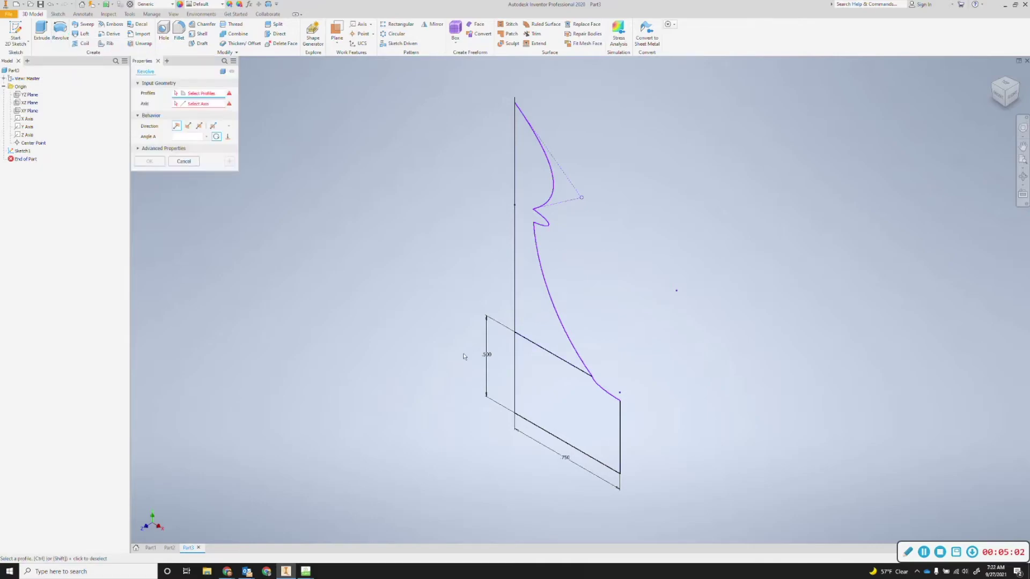
click(539, 331)
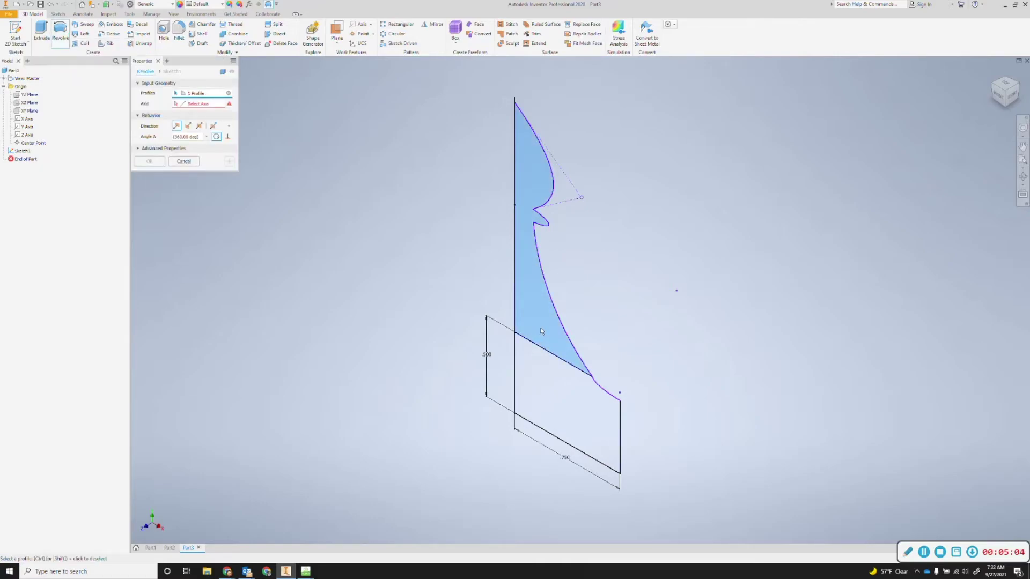
click(543, 397)
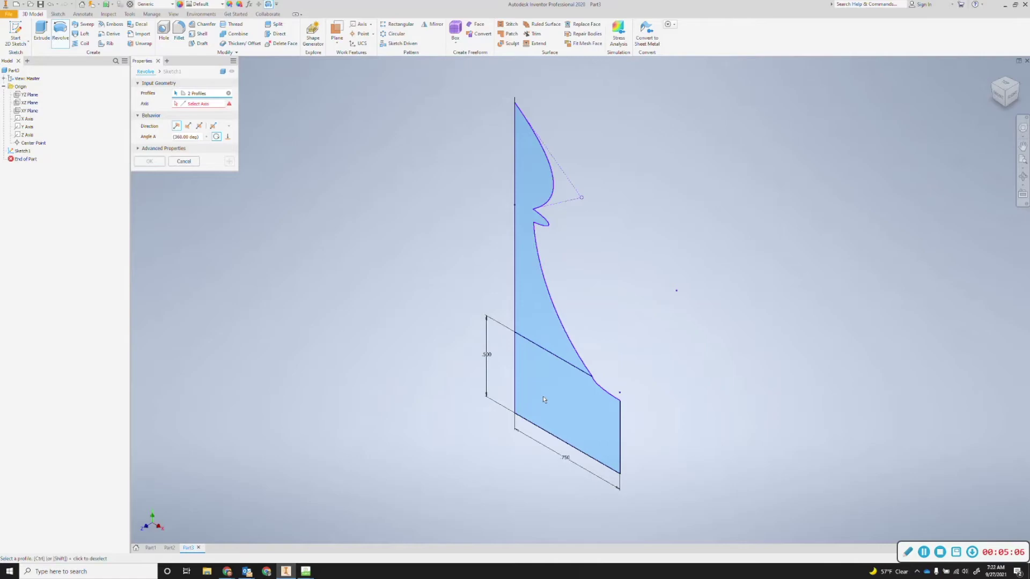
click(204, 106)
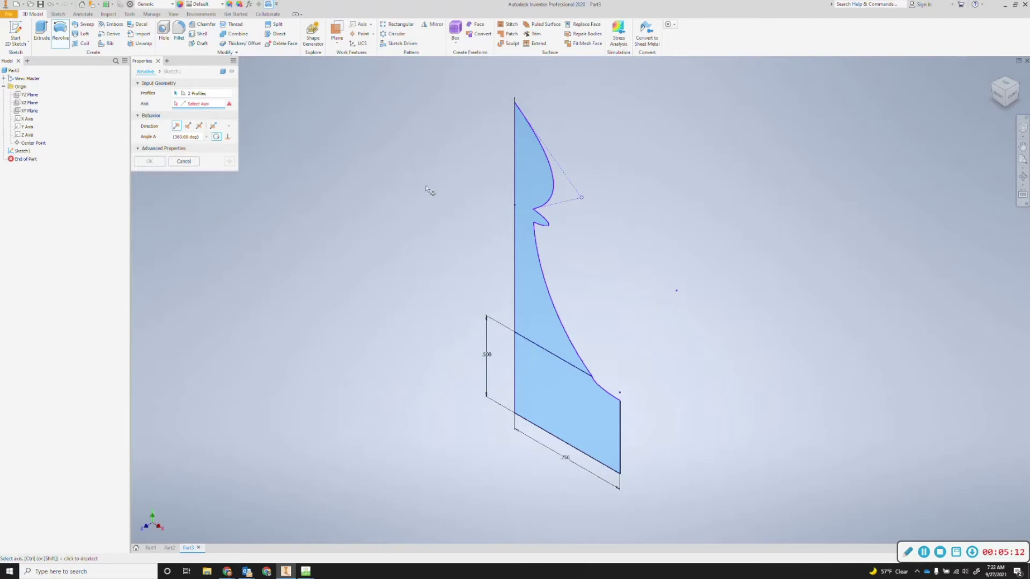
click(515, 176)
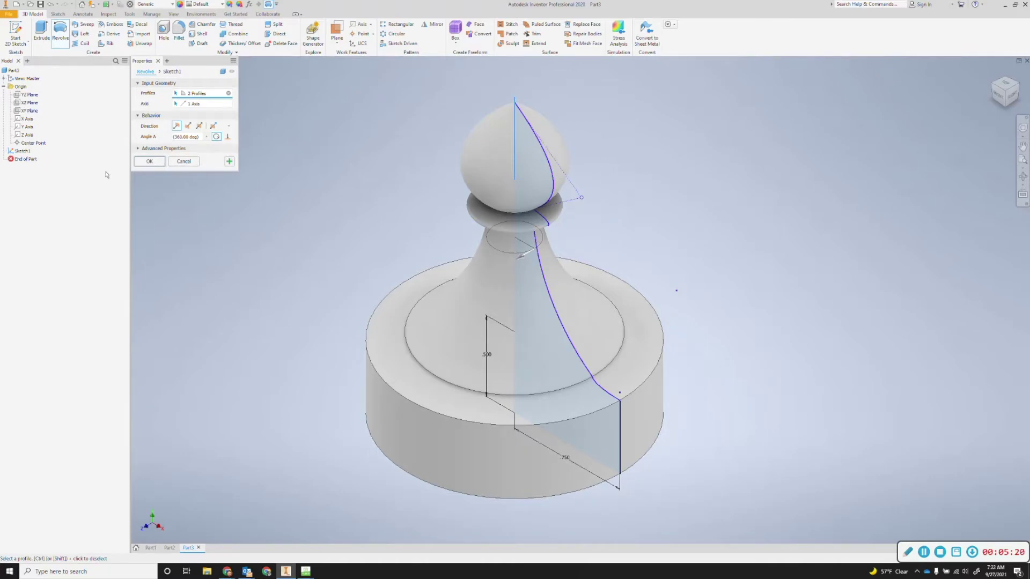
click(184, 161)
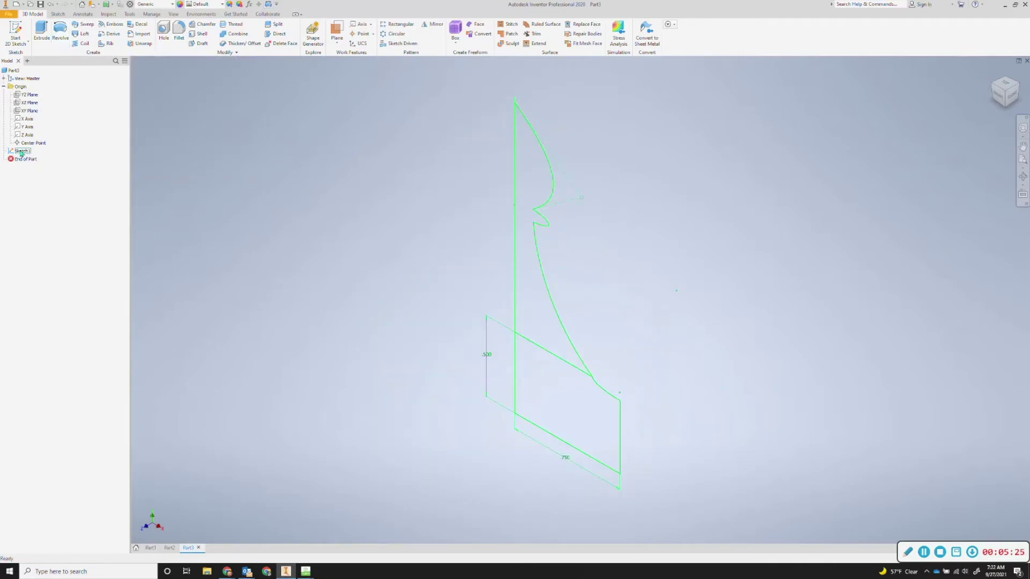
Step: Reopen the profile sketch and try moving the arc below the collar, undoing the change before finishing the sketch
double_click(17, 151)
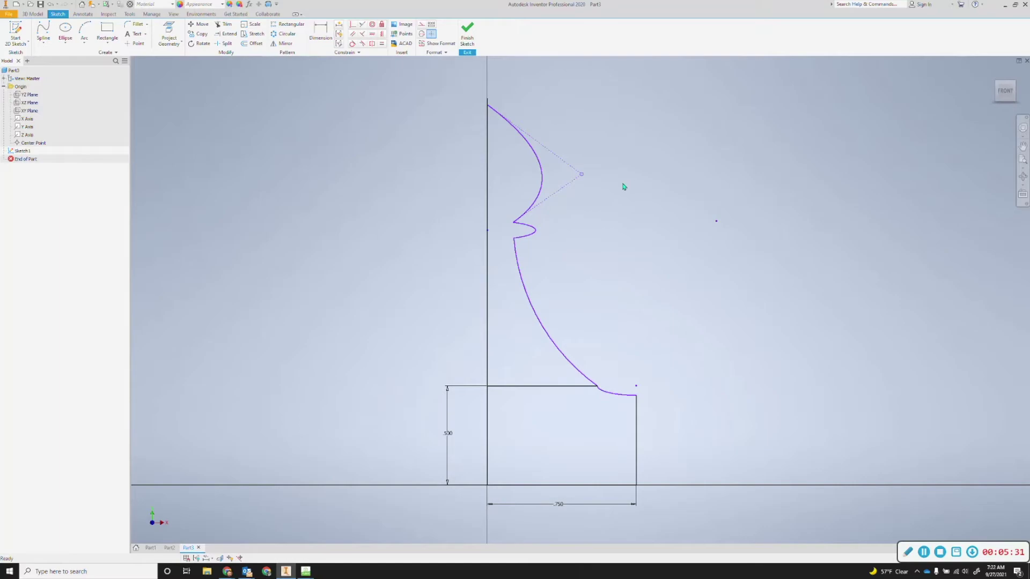
mouse_move(615, 158)
middle_down()
mouse_move(559, 163)
mouse_move(551, 134)
middle_up()
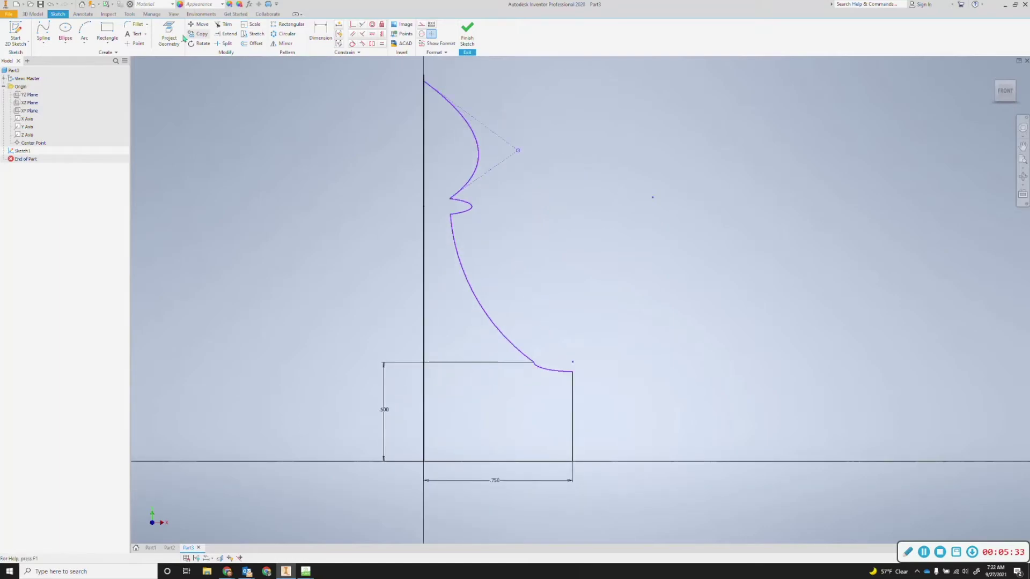
middle_drag(296, 137, 274, 234)
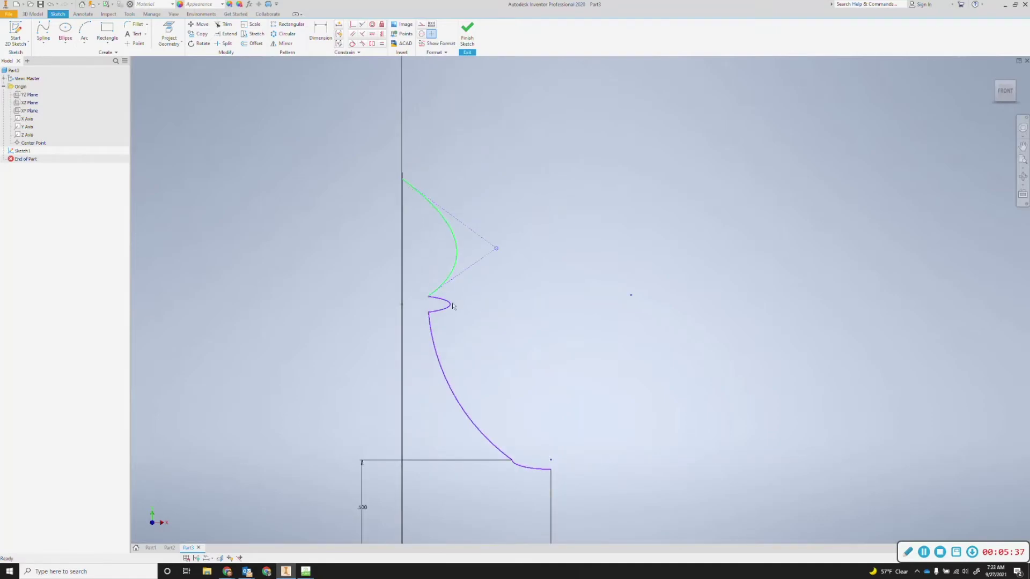
drag(431, 326, 439, 293)
key(ctrl+z)
middle_drag(551, 351, 575, 286)
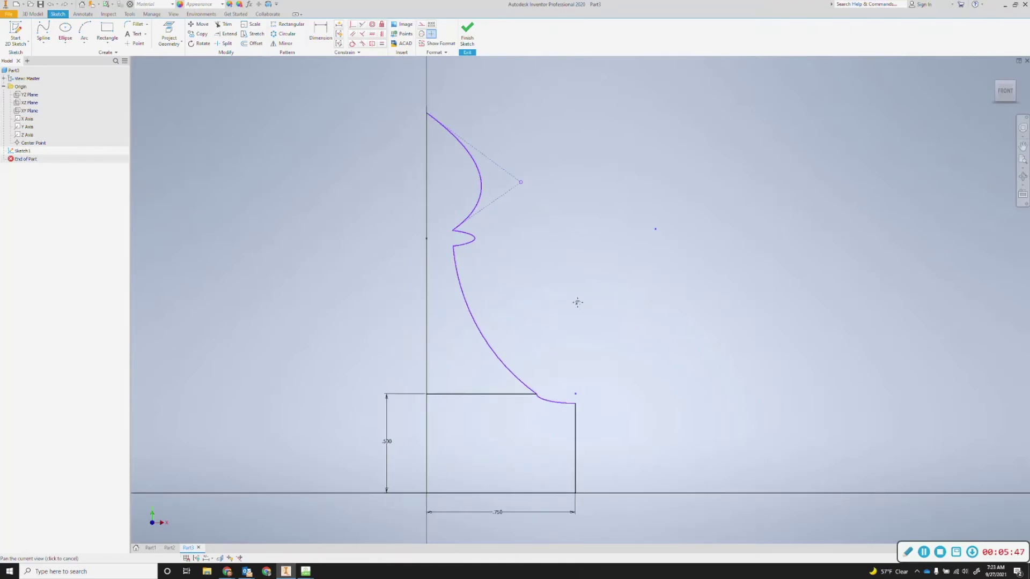
click(468, 31)
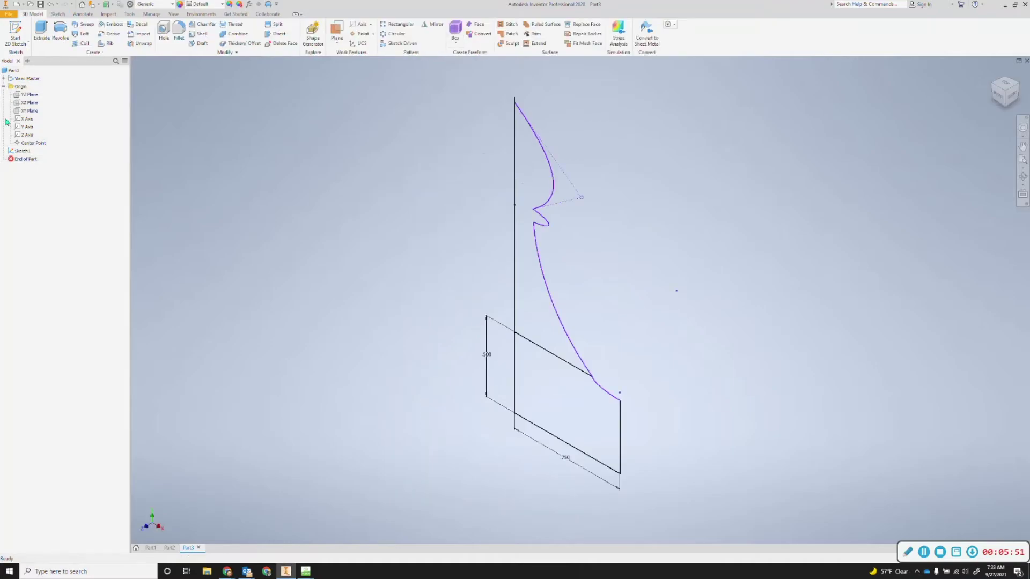
Step: Revolve both closed regions of the profile sketch a full 360 degrees around the vertical centre line
click(60, 33)
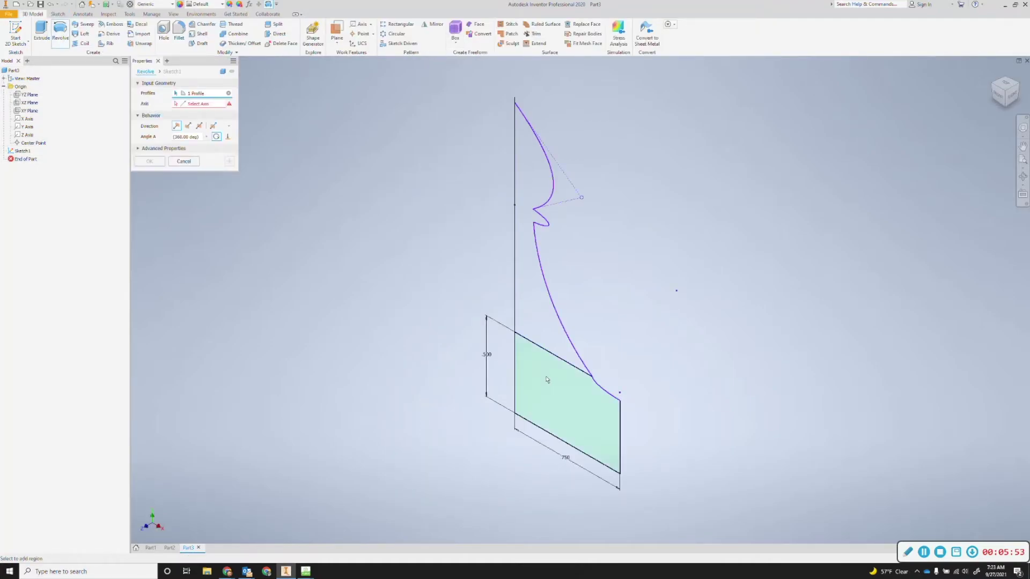
click(528, 290)
click(528, 399)
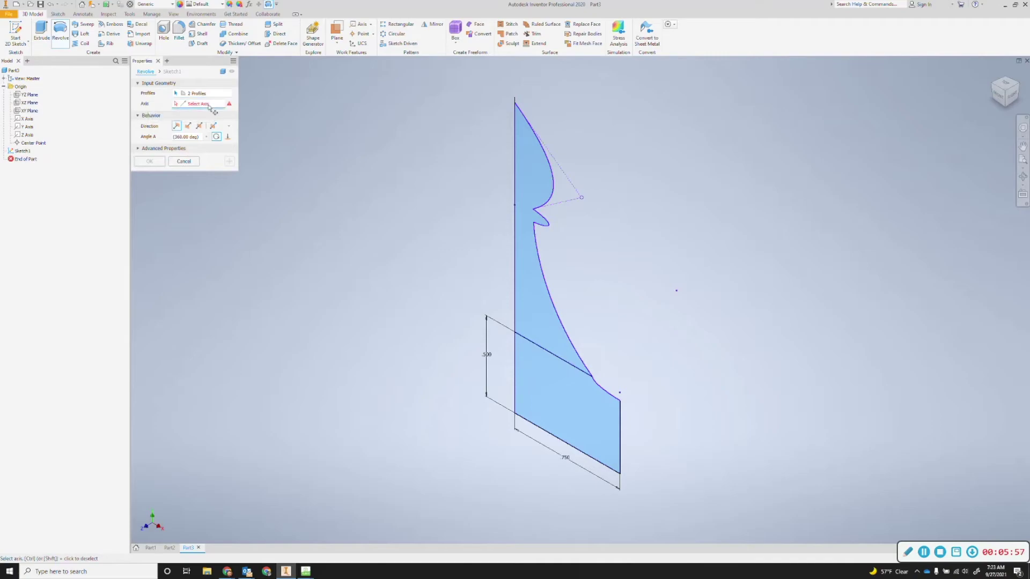
click(516, 262)
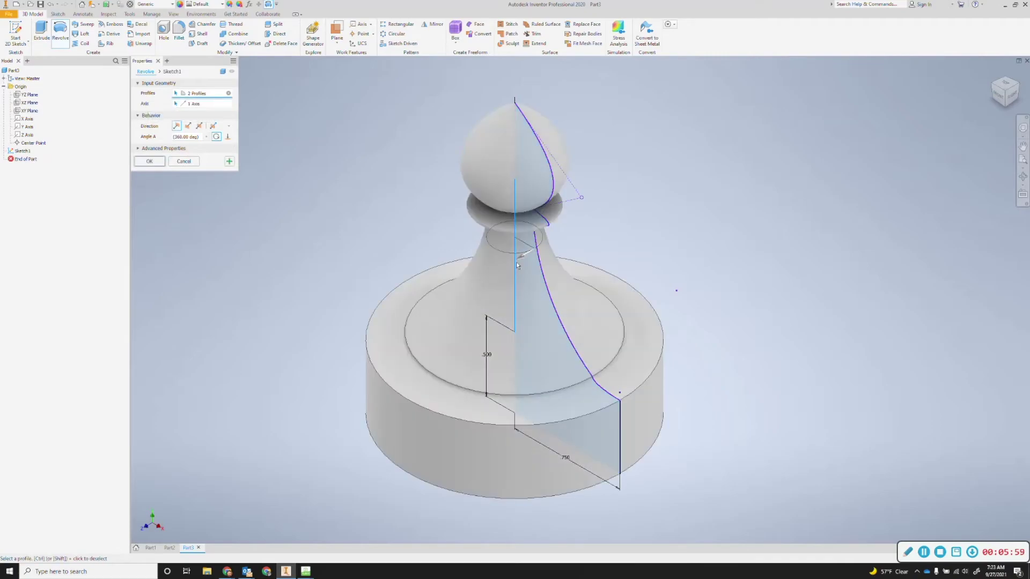
click(149, 161)
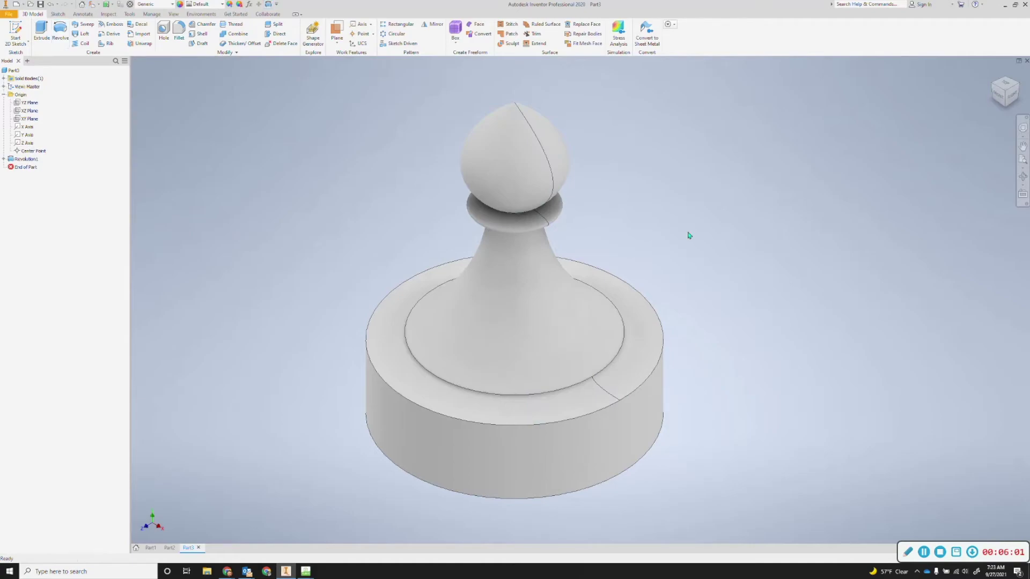
Step: Reopen the revolved profile's sketch, set the base height dimension to .25 in, and finish the sketch
click(1000, 101)
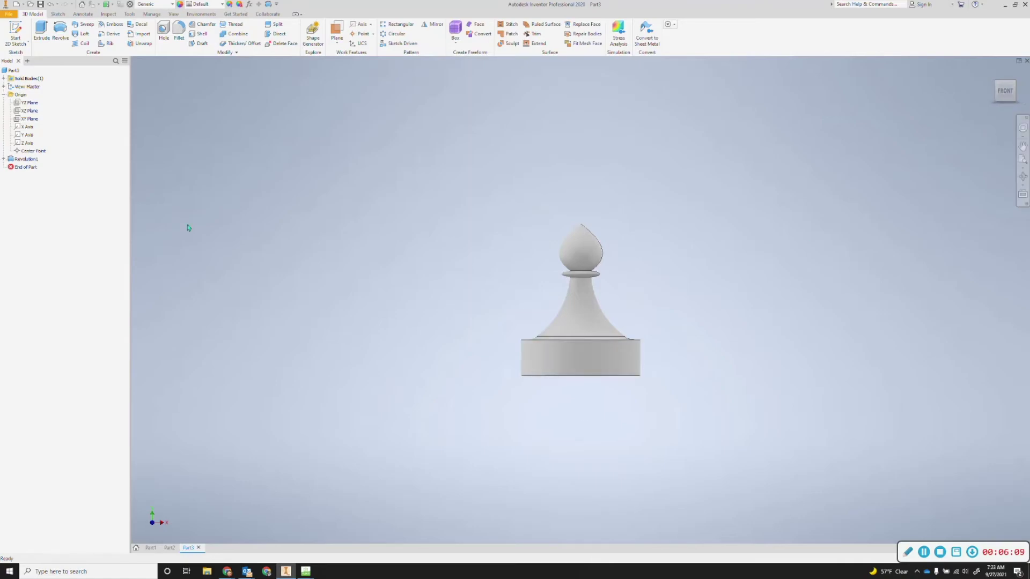
click(4, 159)
double_click(17, 169)
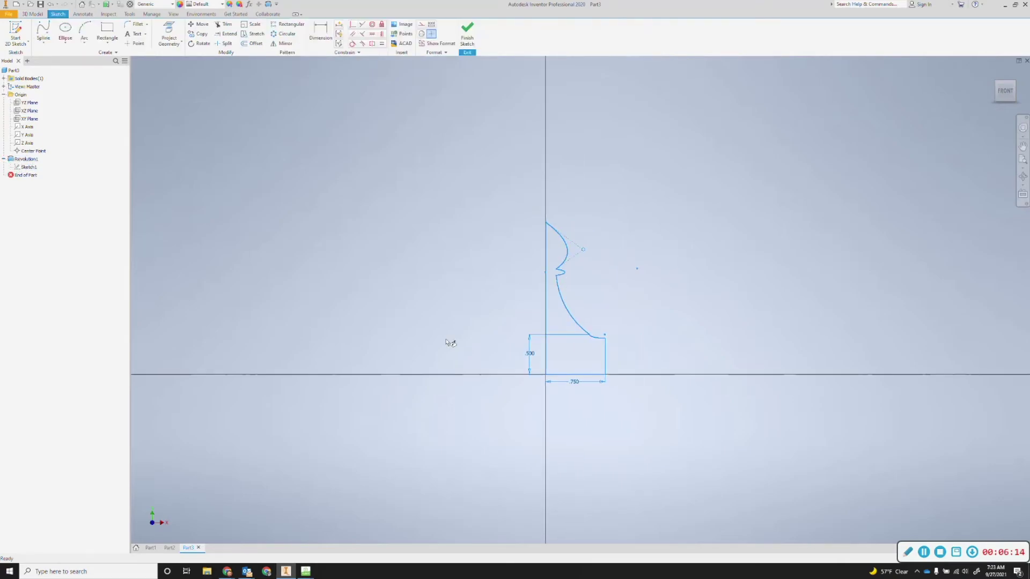
double_click(528, 359)
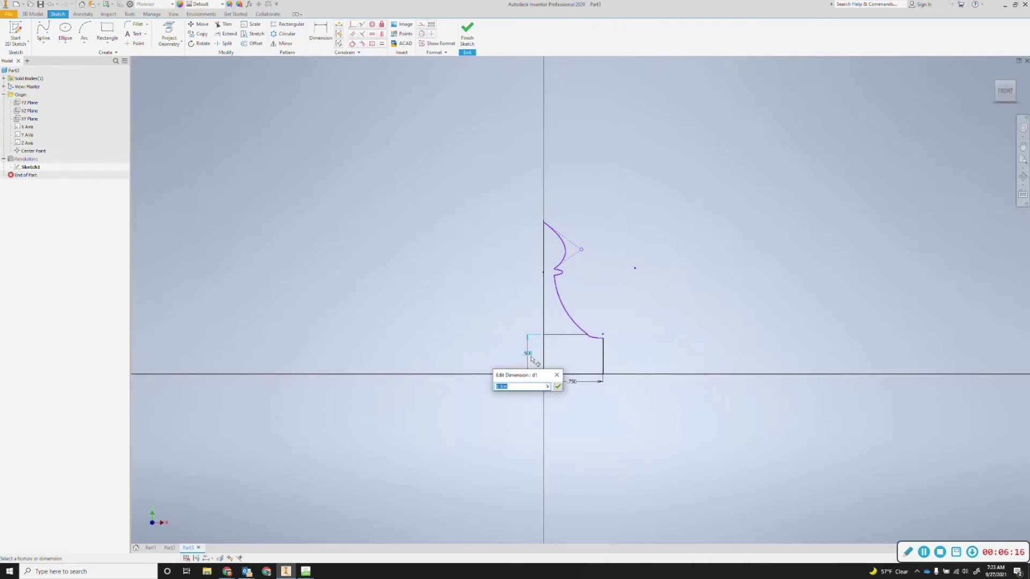
text(.25)
key(Return)
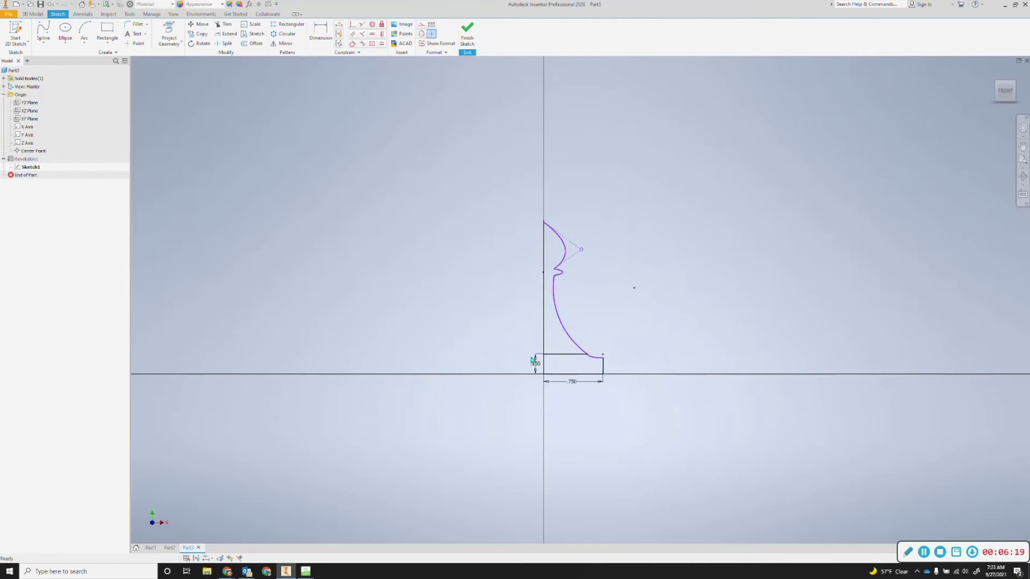
click(469, 44)
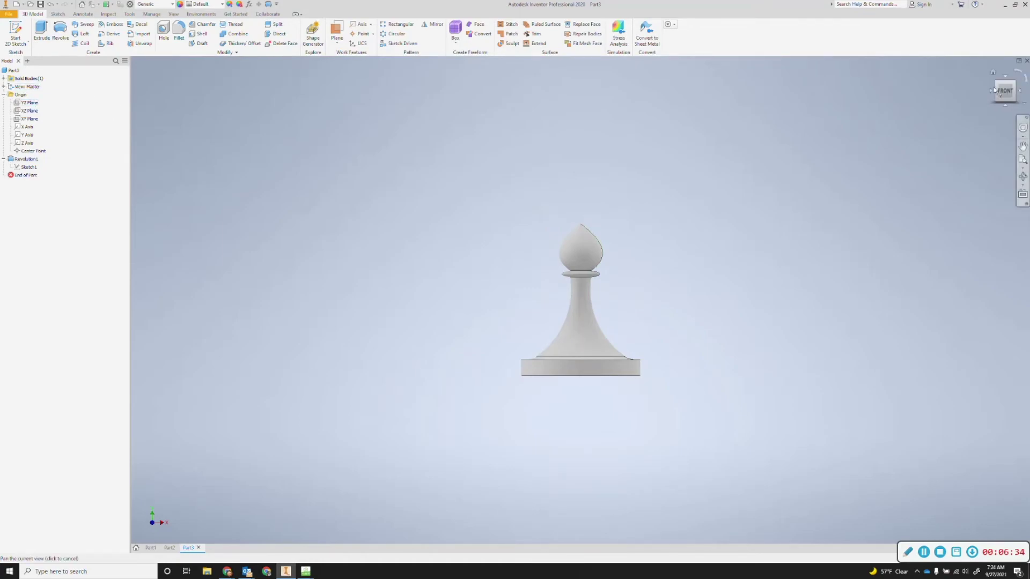
click(993, 72)
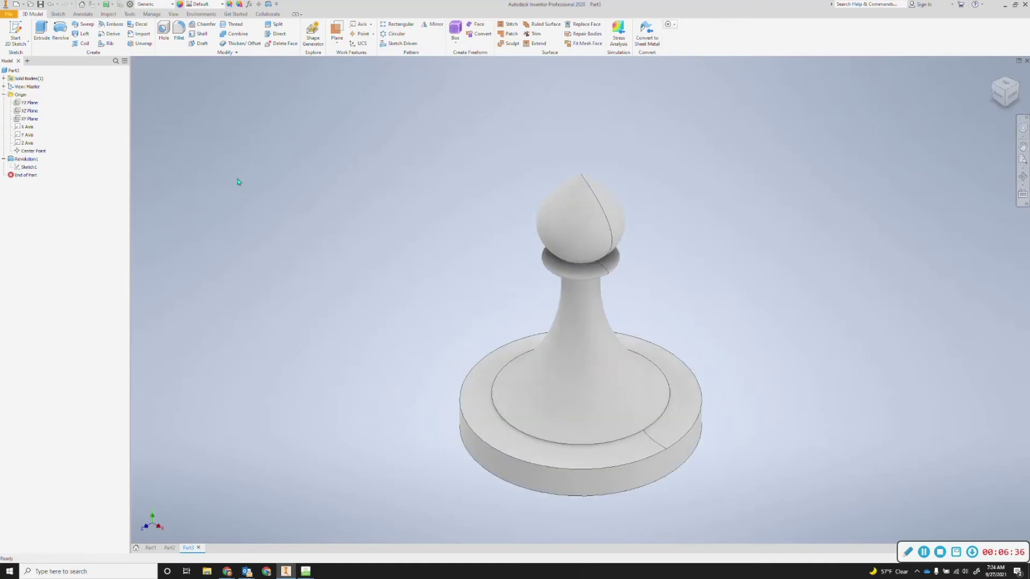
Step: Start a new sketch on the XY plane, facing the front, and slice the graphics through the body
click(28, 120)
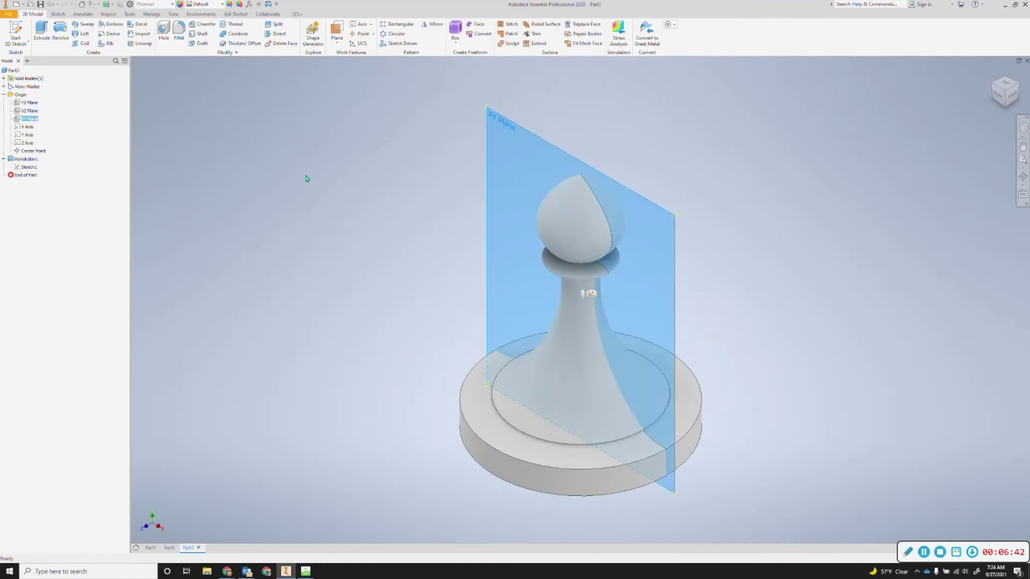
click(22, 35)
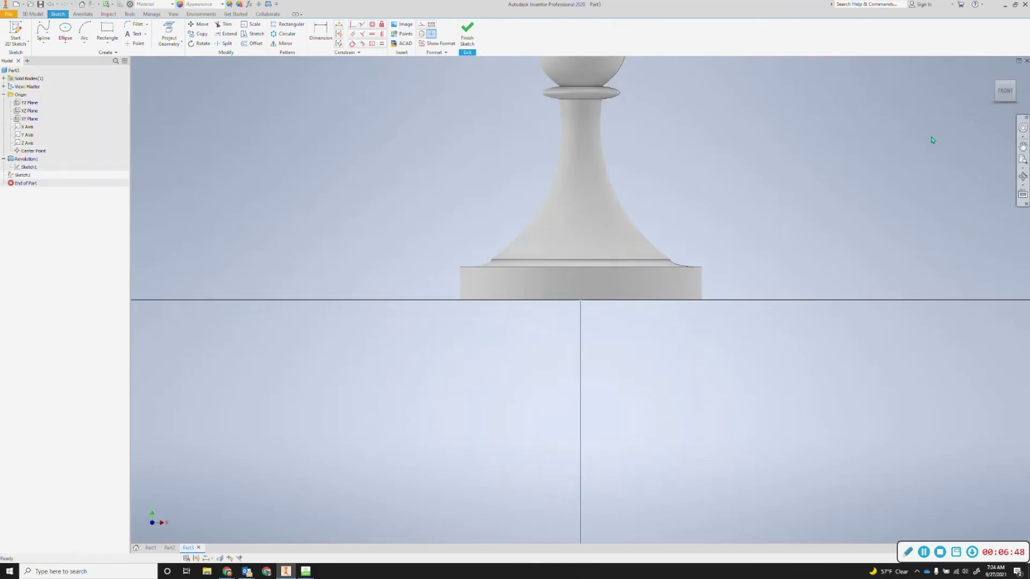
click(1009, 92)
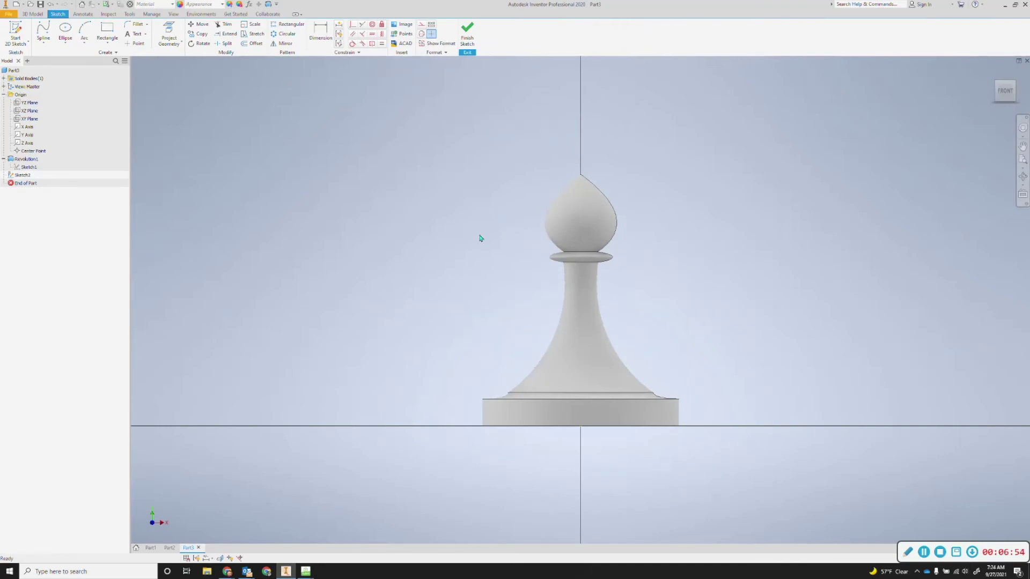
right_click(521, 257)
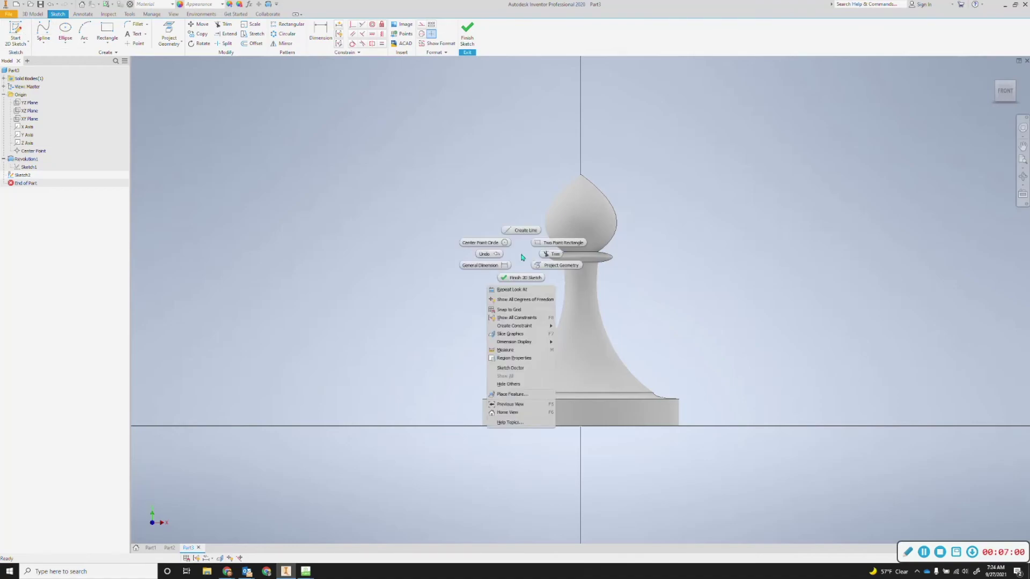
click(512, 334)
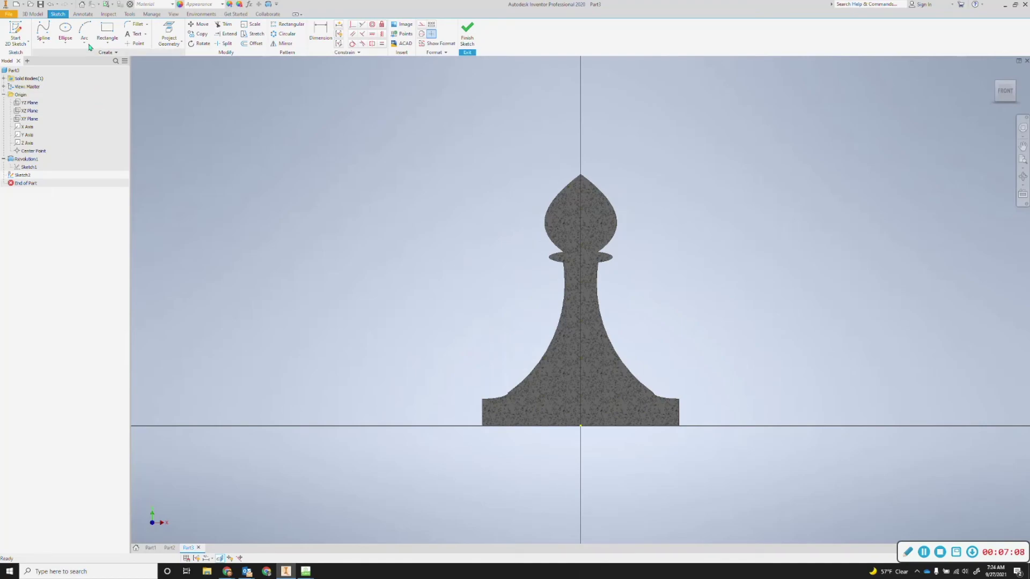
Step: Project the edges of the piece's pointed head into the new sketch
click(43, 43)
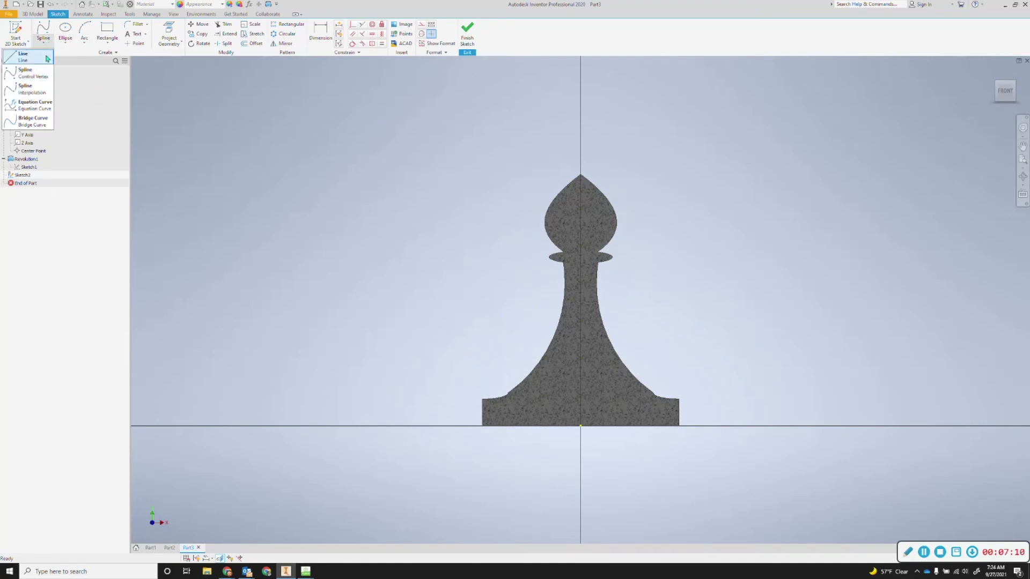
click(47, 58)
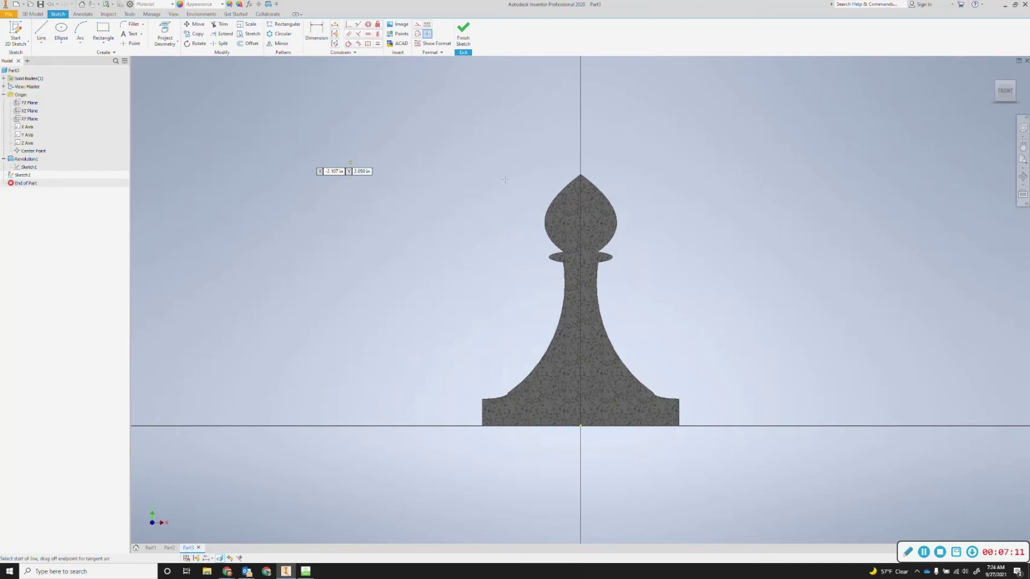
scroll(605, 192, up, 5)
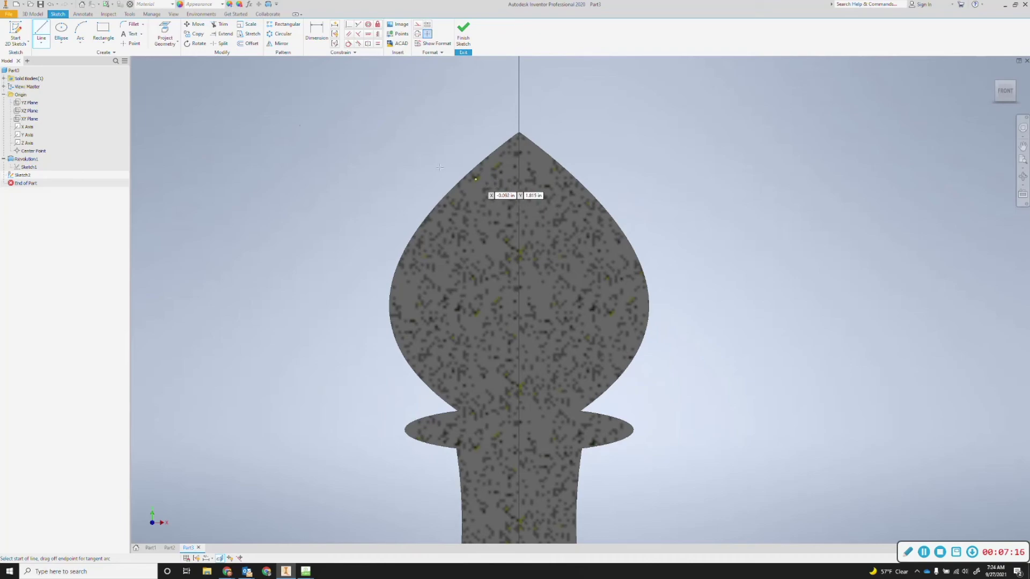
click(165, 31)
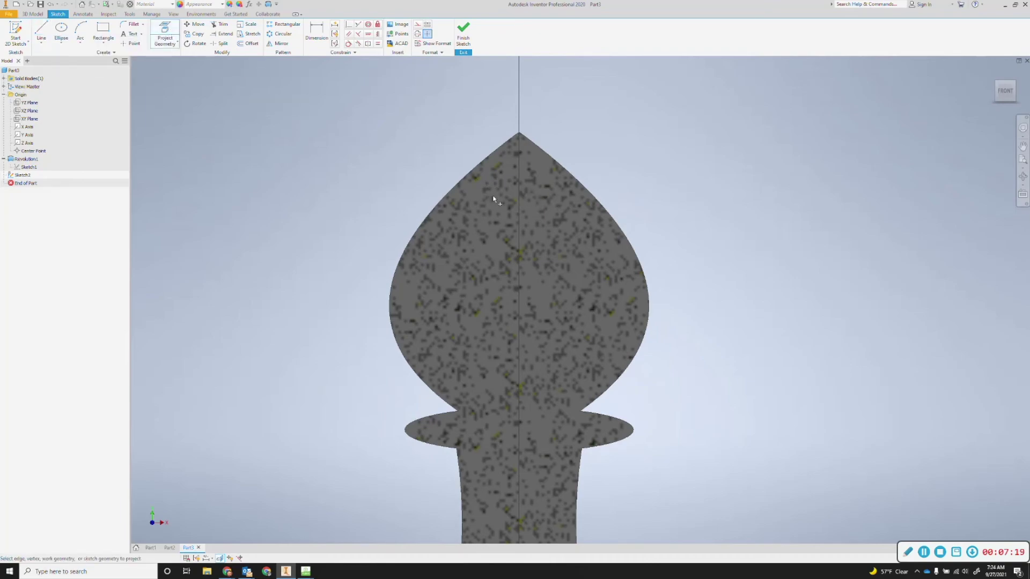
click(567, 238)
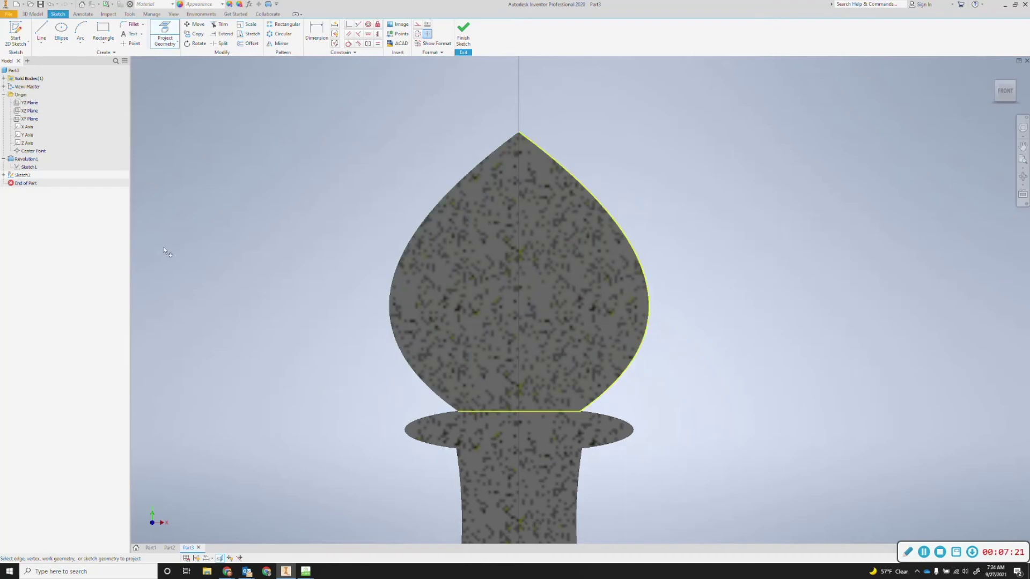
Step: Draw a slanted three-line notch from the head's projected right curve, with parallel sides and a horizontal bottom, and finish the sketch
click(41, 32)
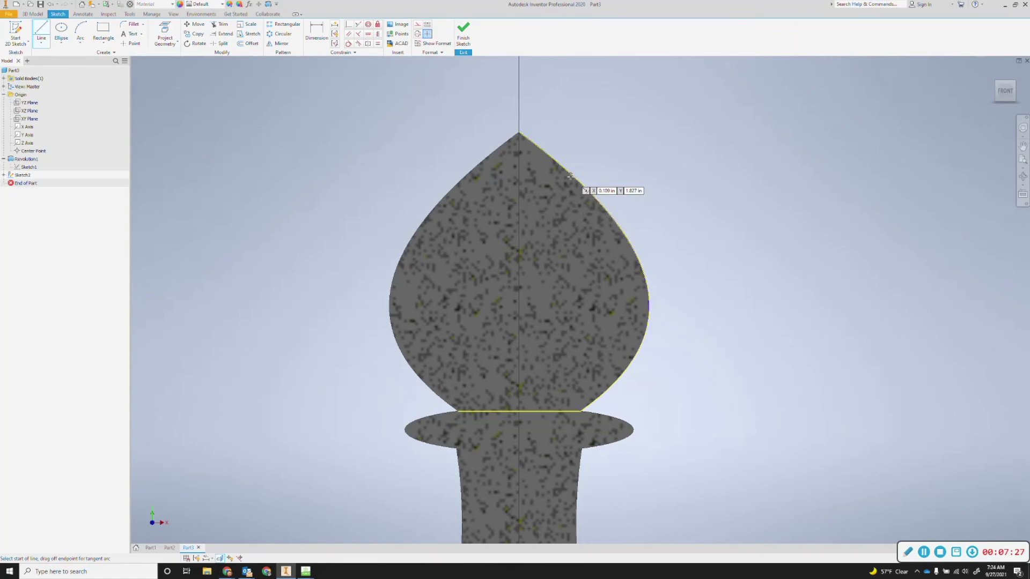
click(589, 193)
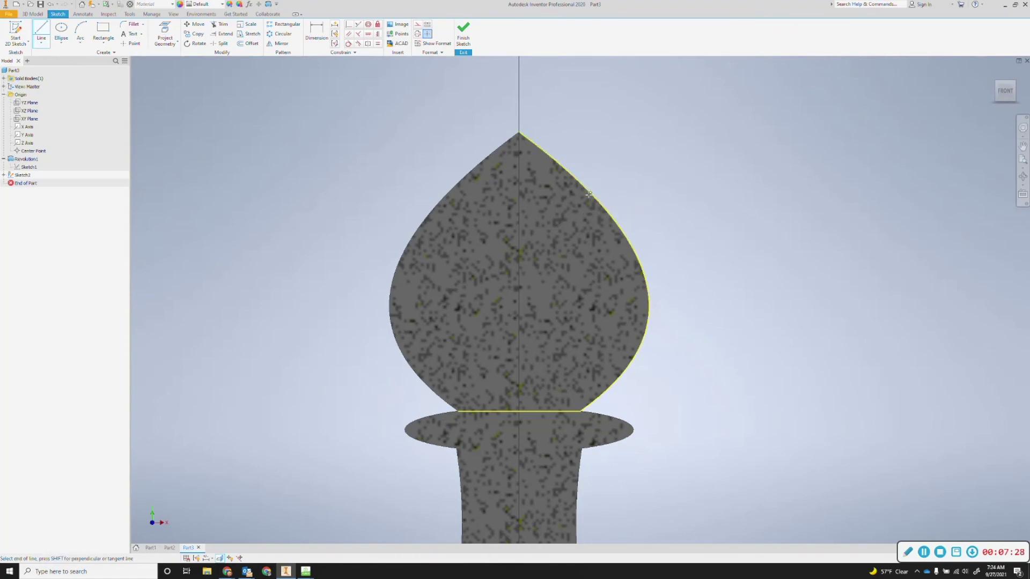
click(555, 318)
click(599, 318)
double_click(622, 233)
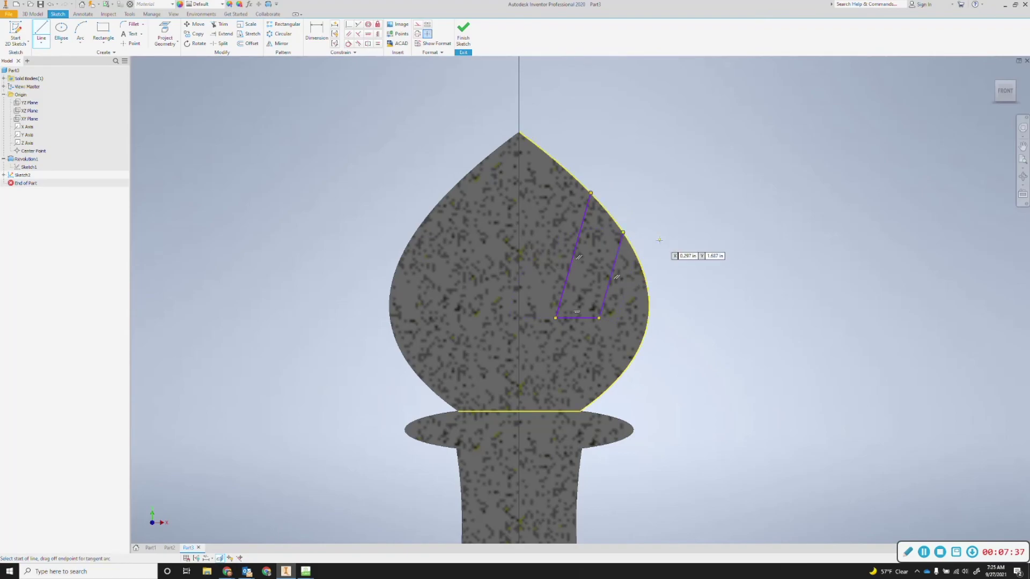
key(Escape)
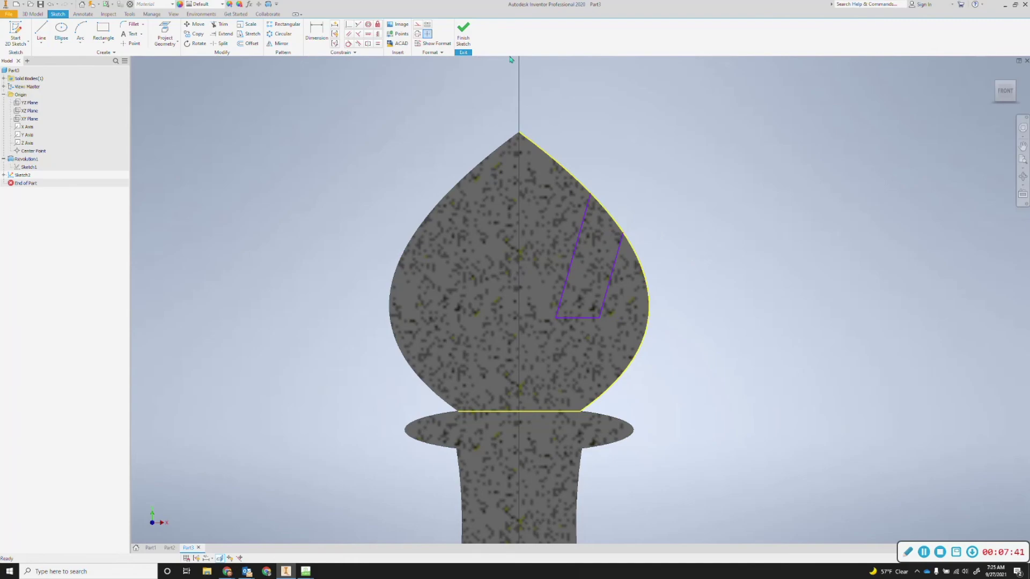
click(468, 41)
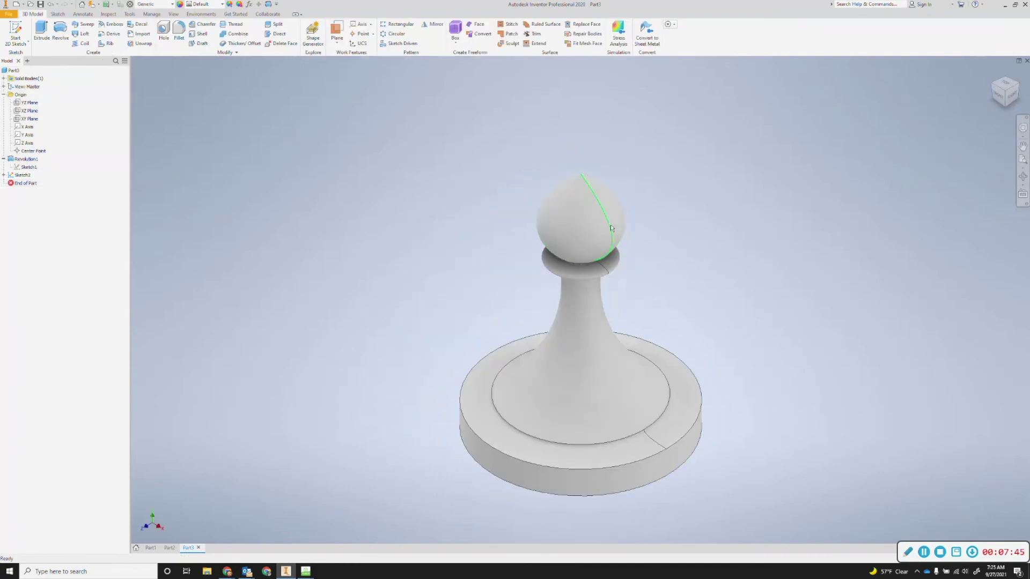
Step: Extrude the notch profile symmetrically by 1 in as a cut through the head, and check it from the front and home views
click(42, 32)
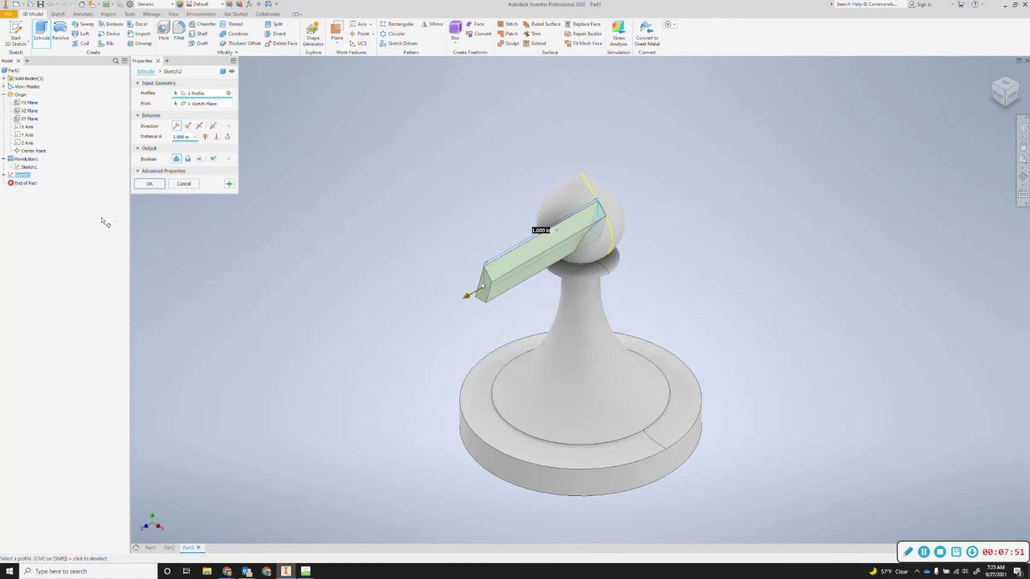
click(188, 126)
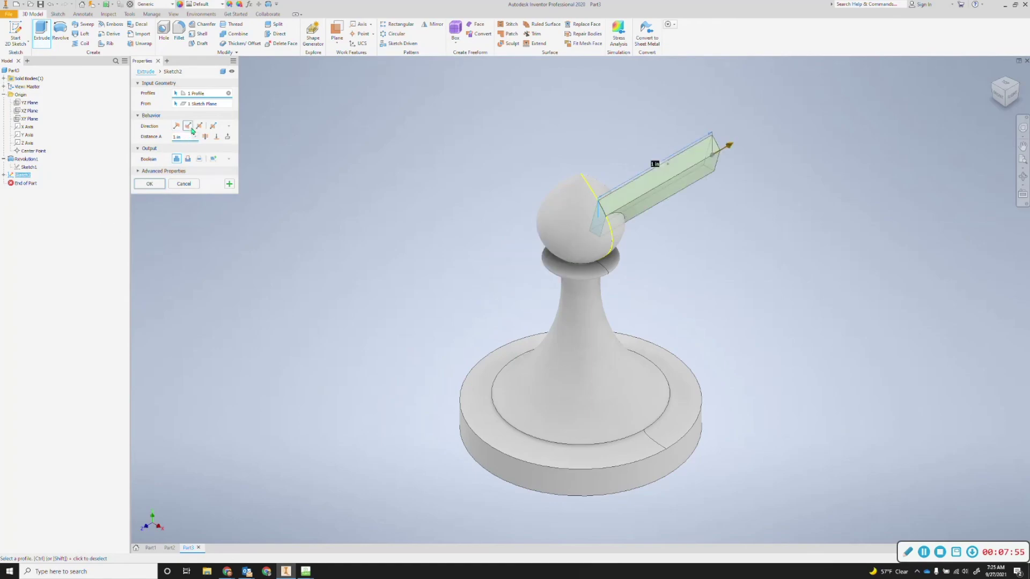
click(201, 128)
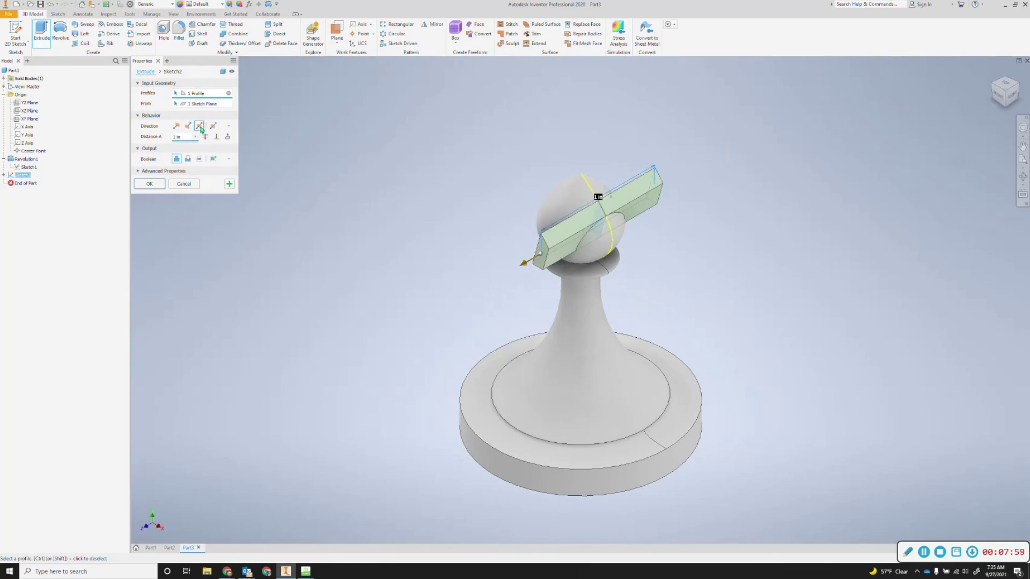
click(190, 160)
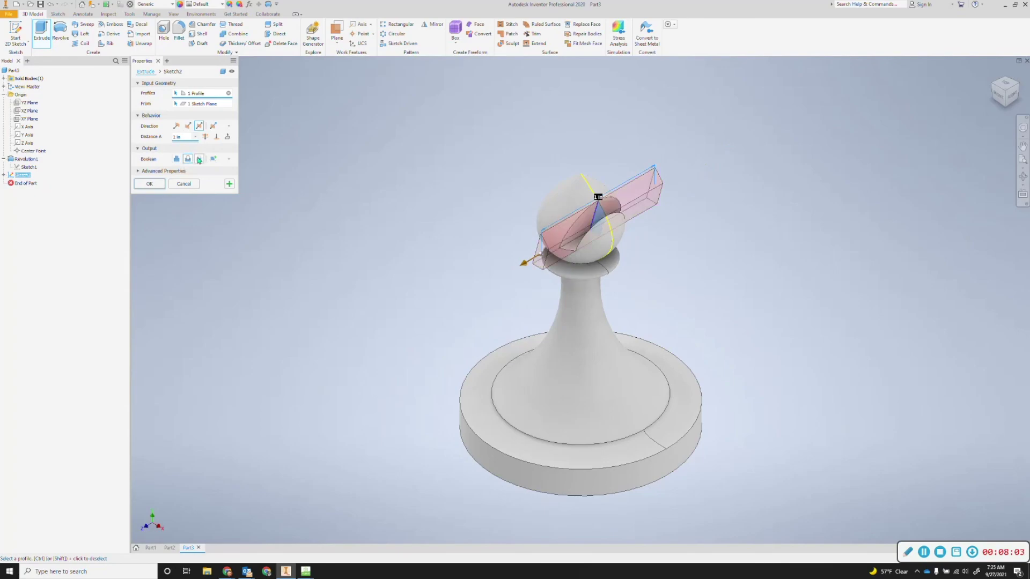
click(199, 159)
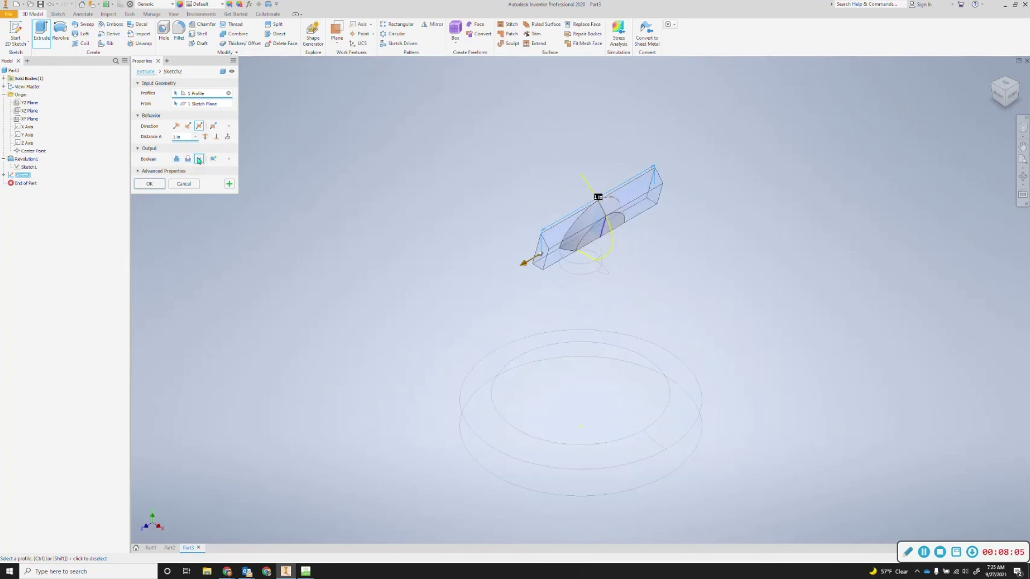
click(186, 159)
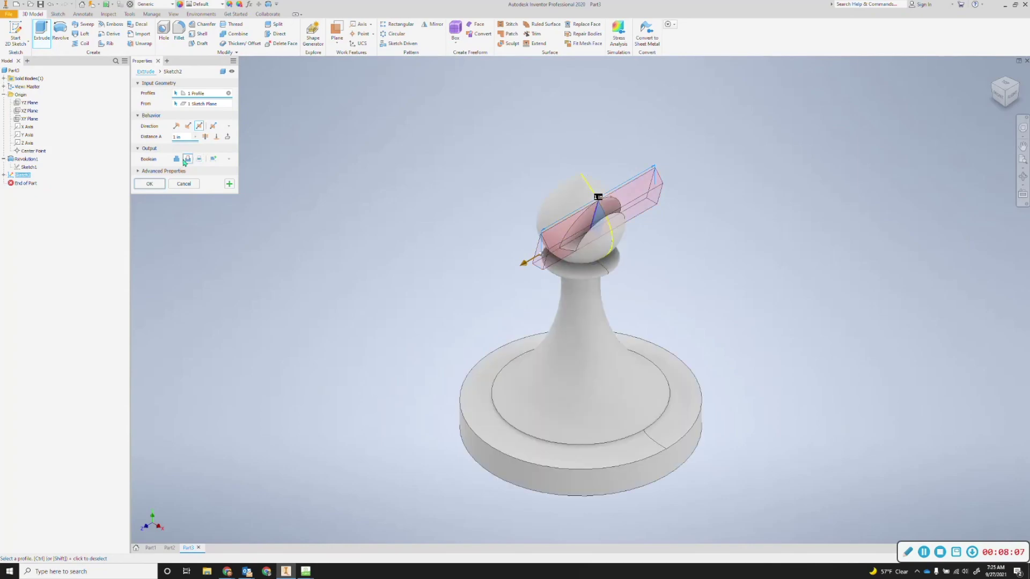
click(149, 184)
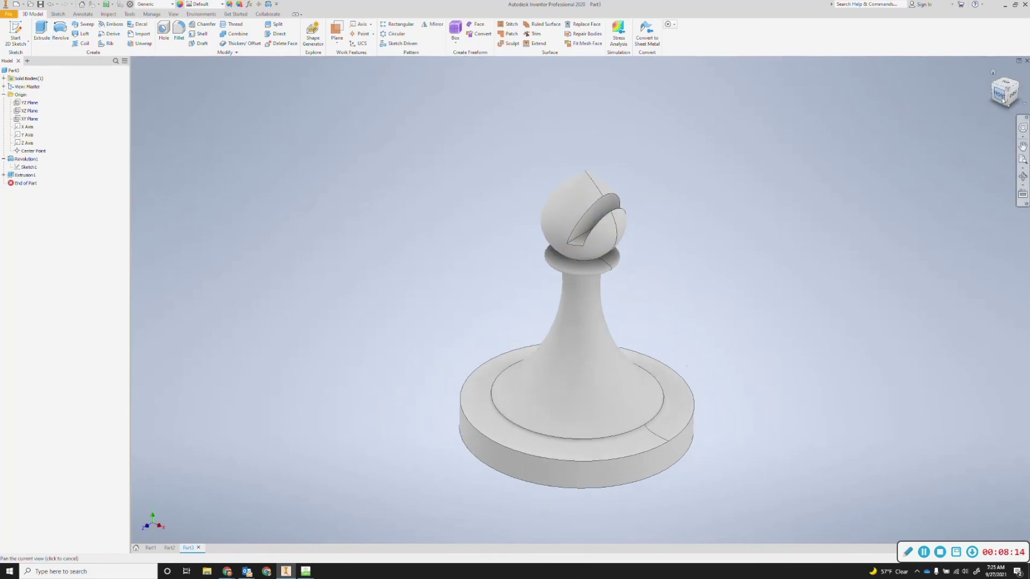
click(1003, 101)
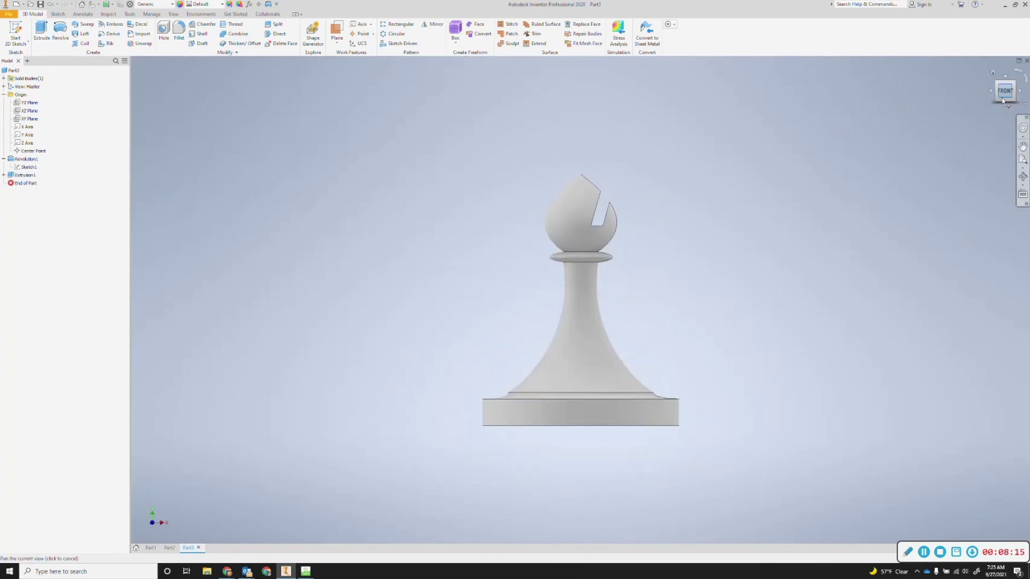
click(993, 72)
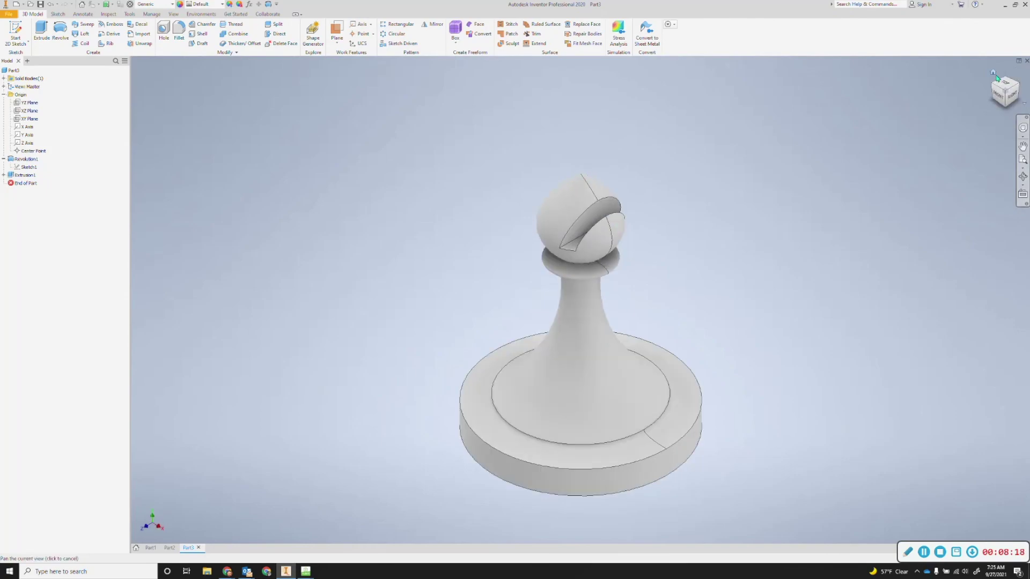